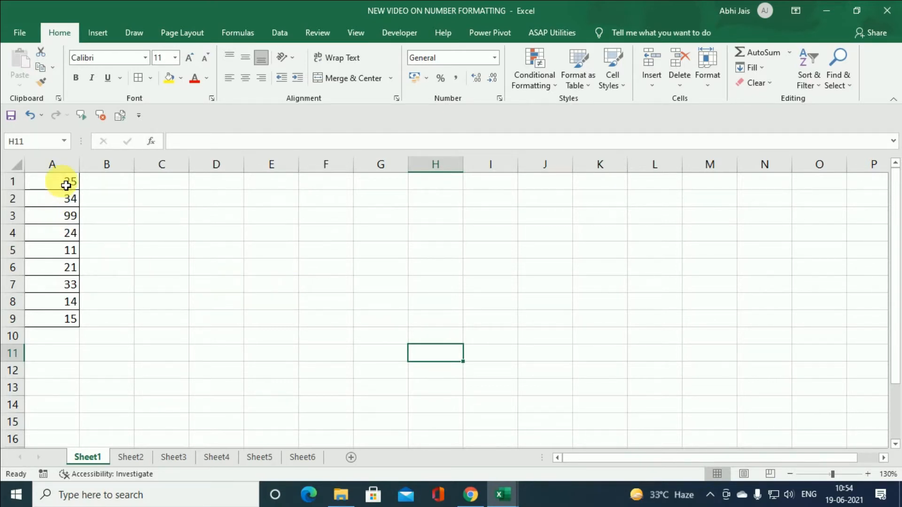
Set the font colour of the numbers in cells A1:A9 to white
{"action": "left_click_drag", "start_coordinate": [66, 181], "coordinate": [49, 326]}
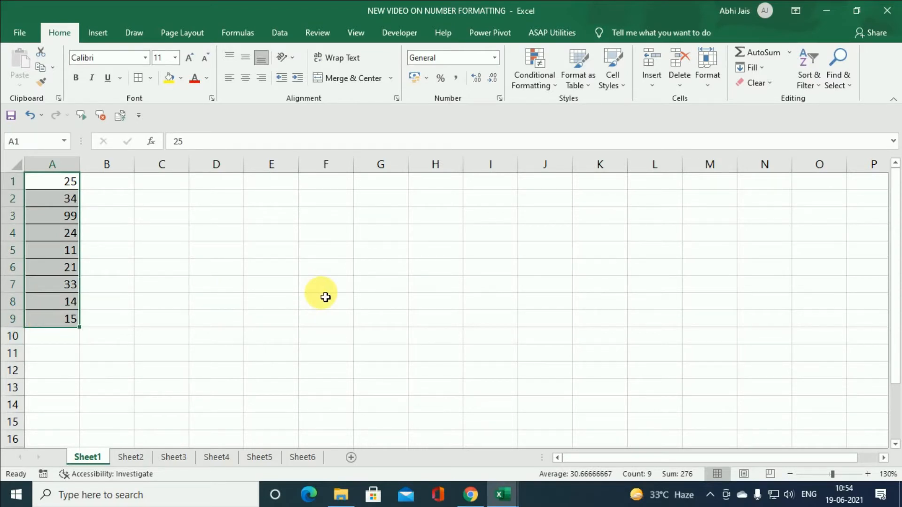
{"action": "left_click", "coordinate": [206, 79]}
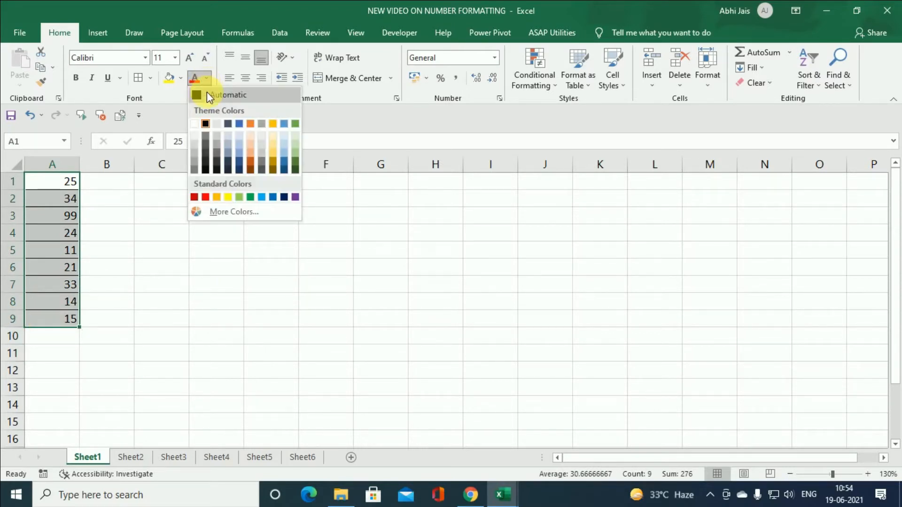
{"action": "left_click", "coordinate": [194, 124]}
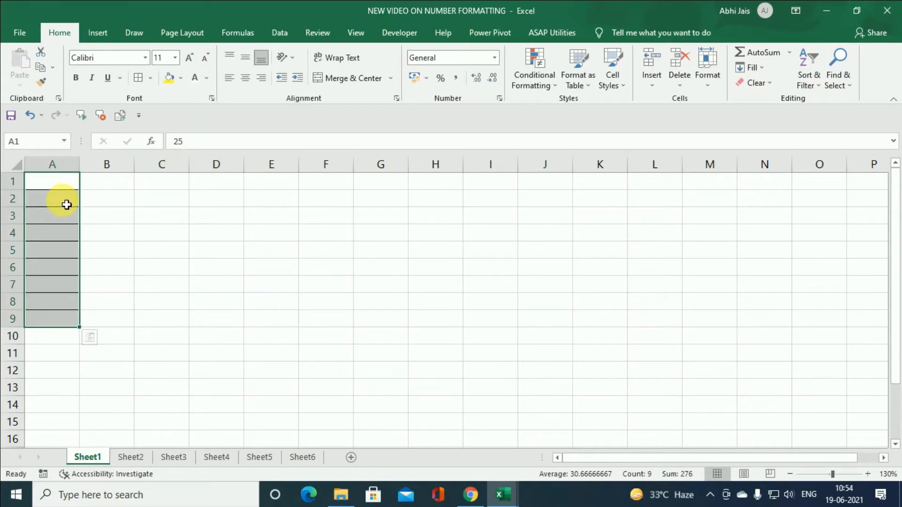
Enter the formula =A2+A4 in cell D2
{"action": "left_click", "coordinate": [209, 206]}
{"action": "type", "text": "="}
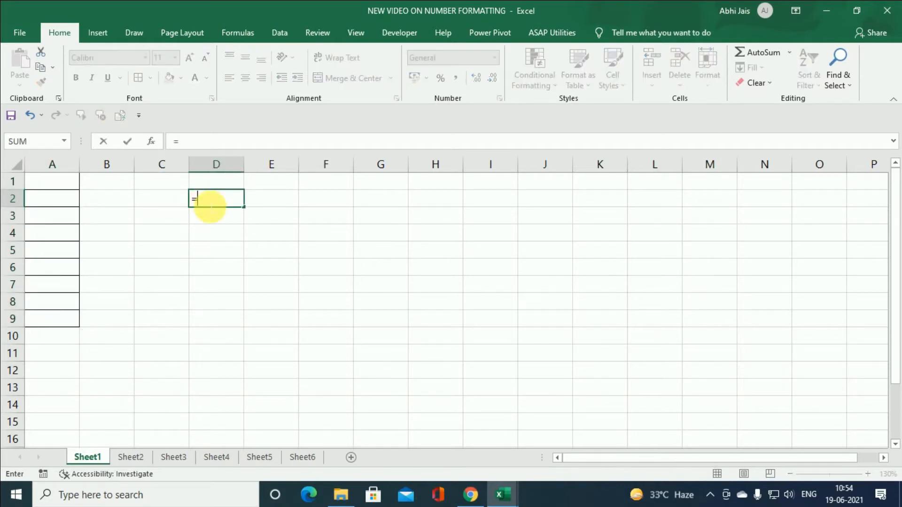
{"action": "left_click", "coordinate": [44, 200]}
{"action": "type", "text": "+"}
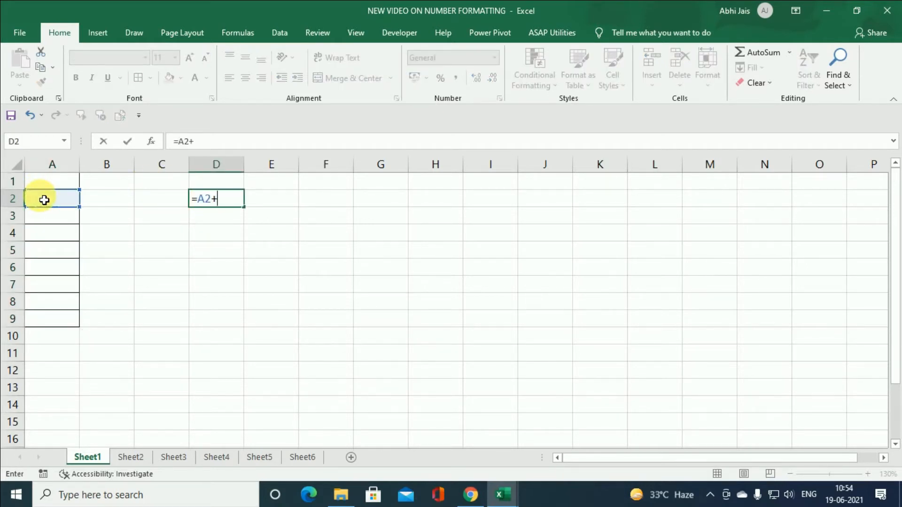
{"action": "left_click", "coordinate": [51, 239]}
{"action": "key", "text": "Return"}
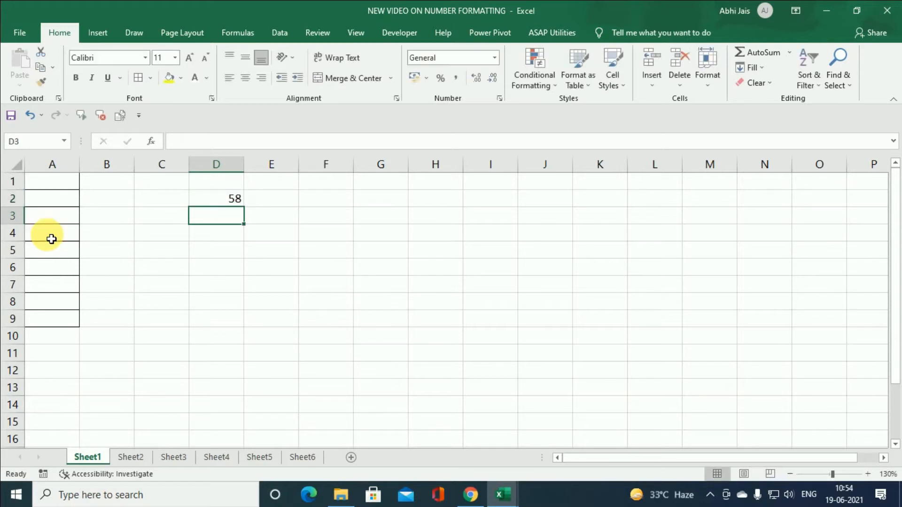
Clear cell D2 and undo all changes back to before the white font colour was applied to A1:A9
{"action": "left_click", "coordinate": [231, 198]}
{"action": "key", "text": "Delete"}
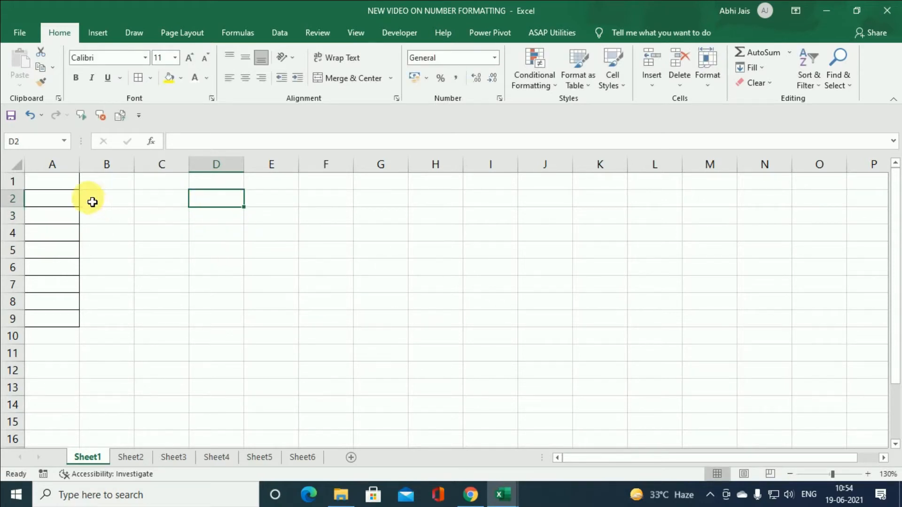
{"action": "key", "text": "ctrl+z"}
{"action": "key", "text": "ctrl+z"}
{"action": "key", "text": "ctrl+z"}
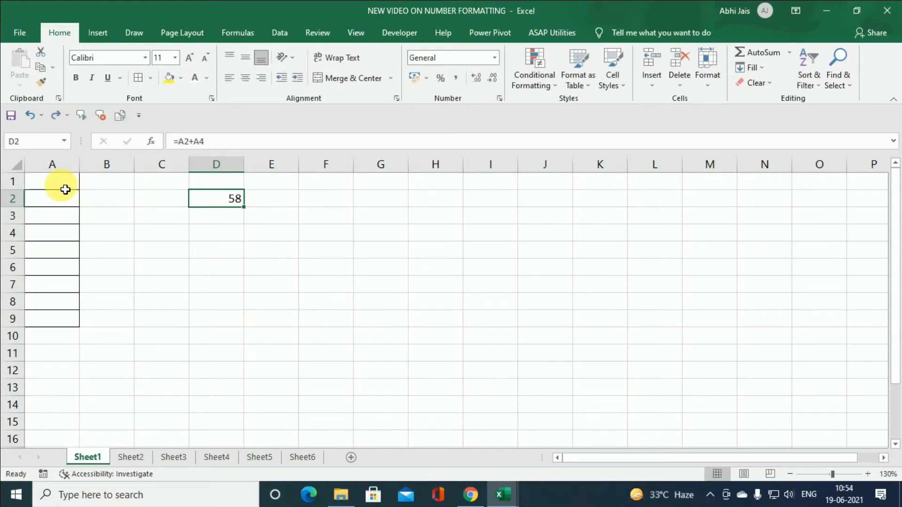
{"action": "left_click", "coordinate": [169, 205]}
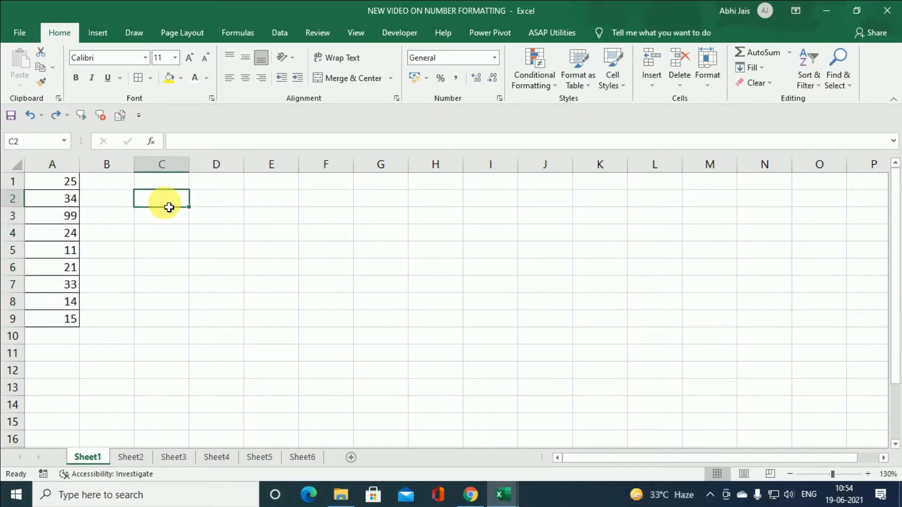
Apply the custom number format ;;; to cells A1:A9
{"action": "left_click_drag", "start_coordinate": [71, 184], "coordinate": [40, 318]}
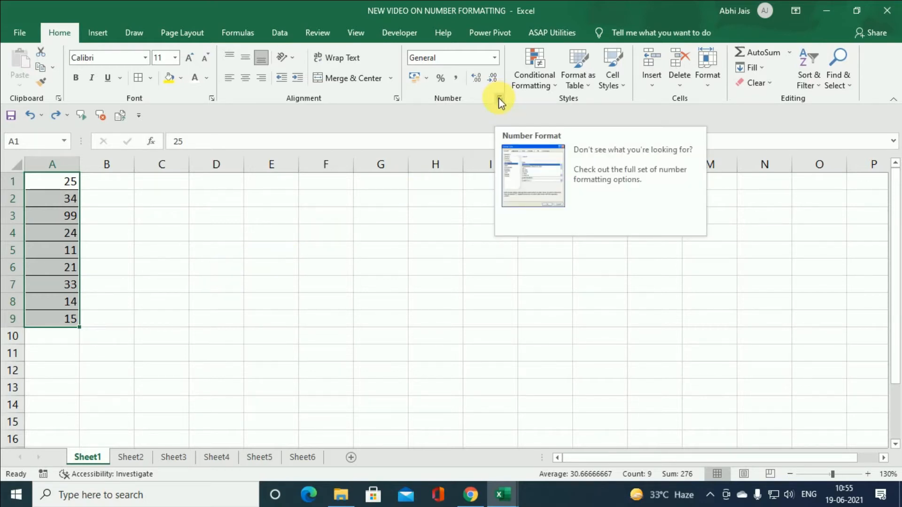
{"action": "left_click", "coordinate": [496, 59]}
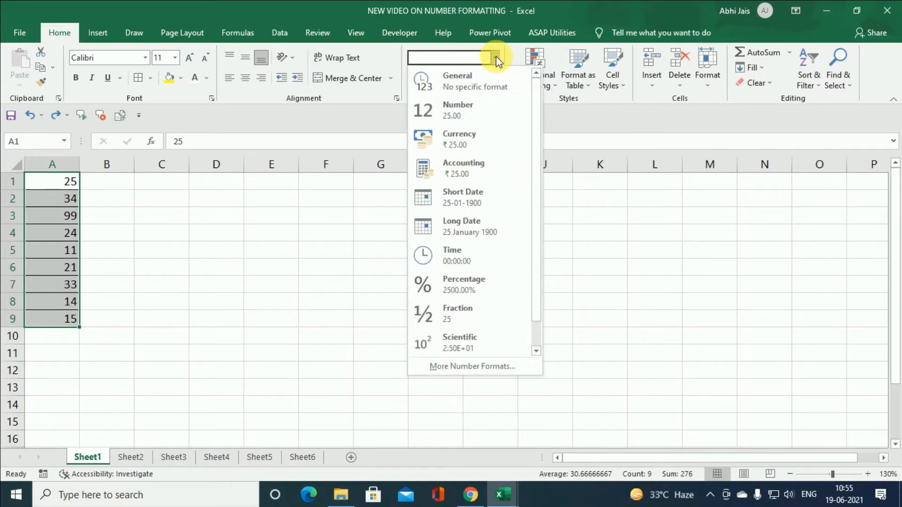
{"action": "left_click", "coordinate": [475, 366]}
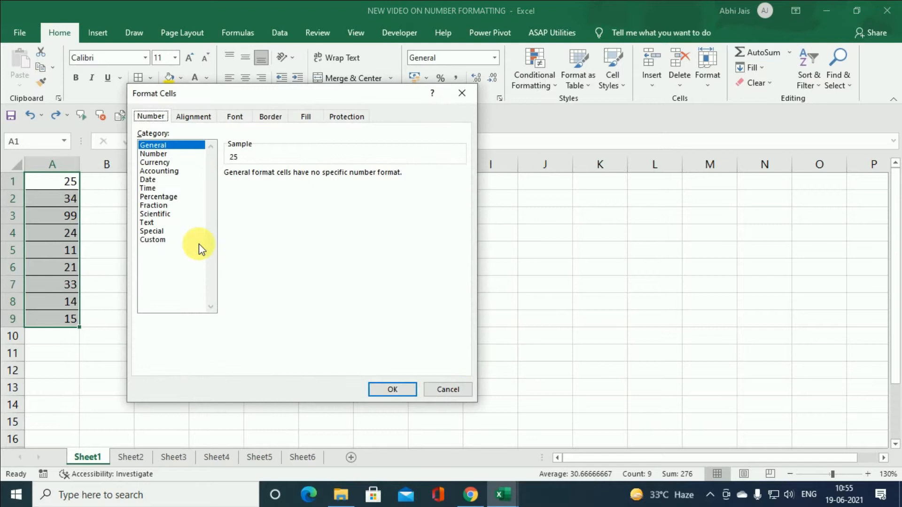
{"action": "left_click", "coordinate": [173, 239]}
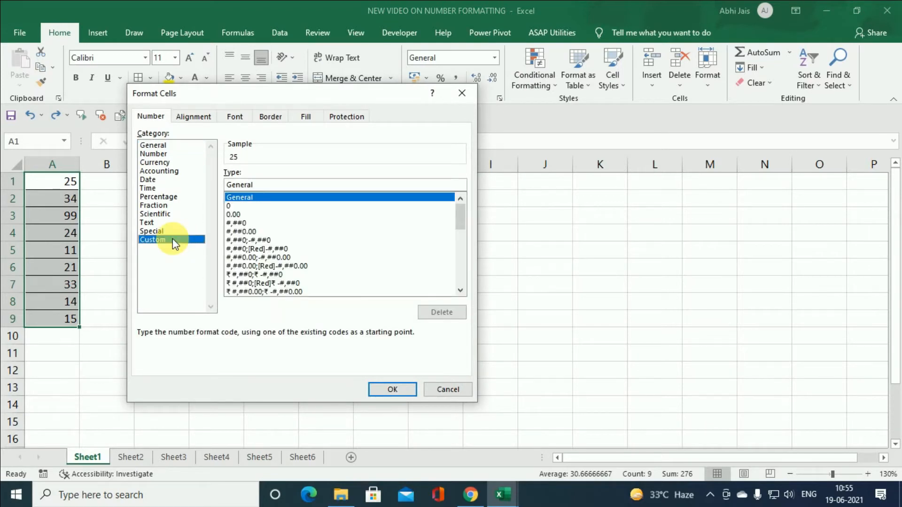
{"action": "left_click", "coordinate": [270, 188]}
{"action": "key", "text": "BackSpace"}
{"action": "key", "text": "BackSpace"}
{"action": "key", "text": "BackSpace"}
{"action": "key", "text": "BackSpace"}
{"action": "key", "text": "BackSpace"}
{"action": "key", "text": "BackSpace"}
{"action": "key", "text": "BackSpace"}
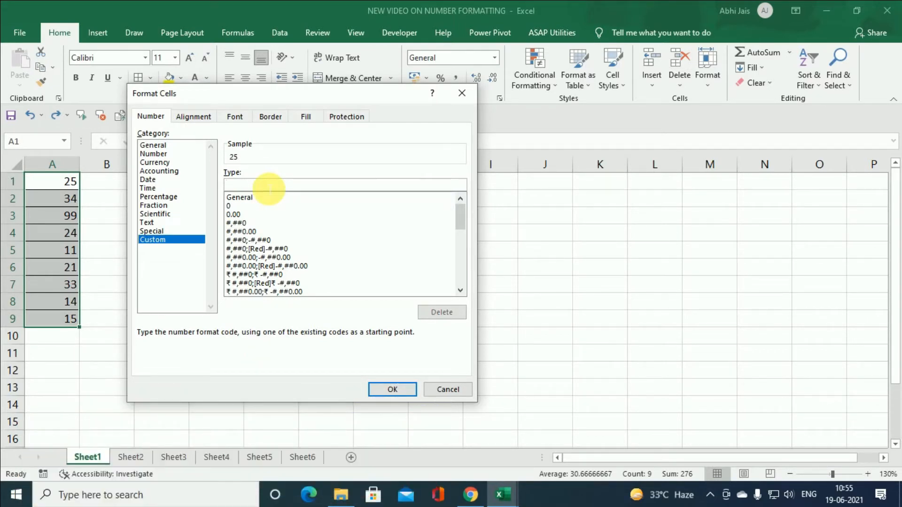
{"action": "type", "text": ";;;"}
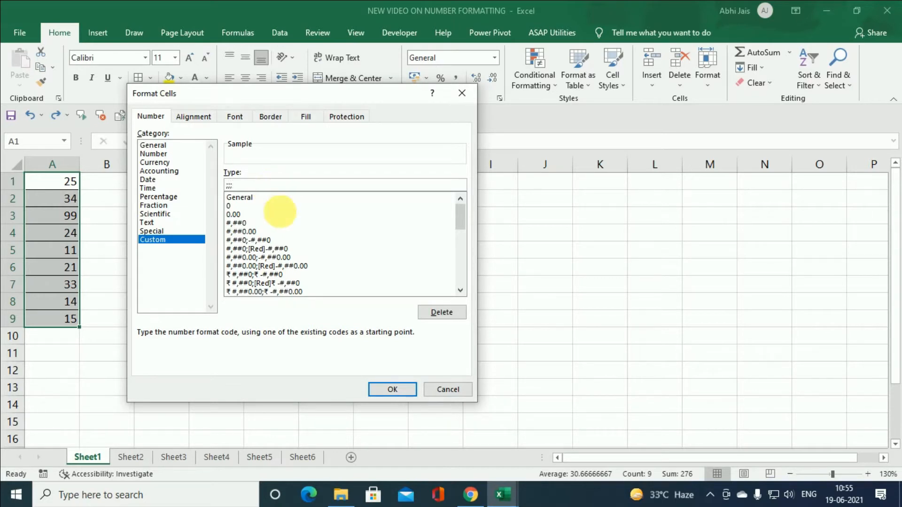
{"action": "left_click", "coordinate": [395, 391]}
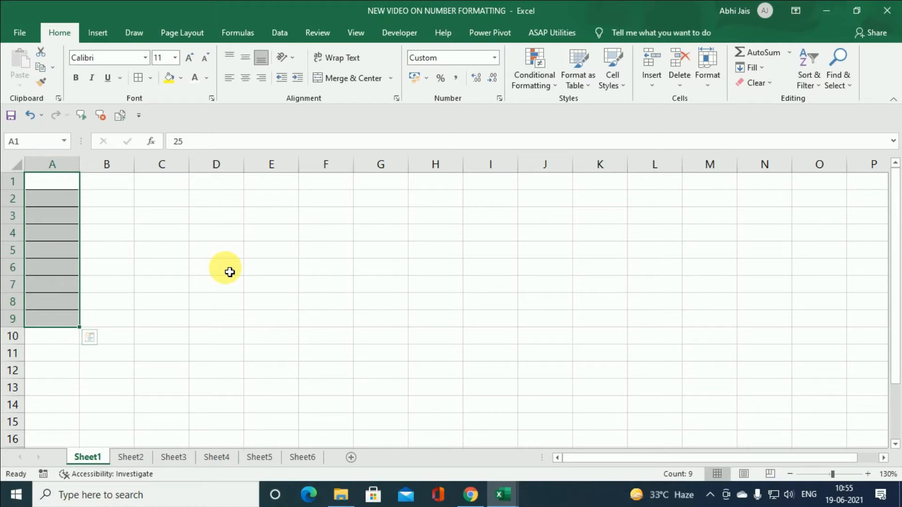
{"action": "left_click", "coordinate": [393, 188]}
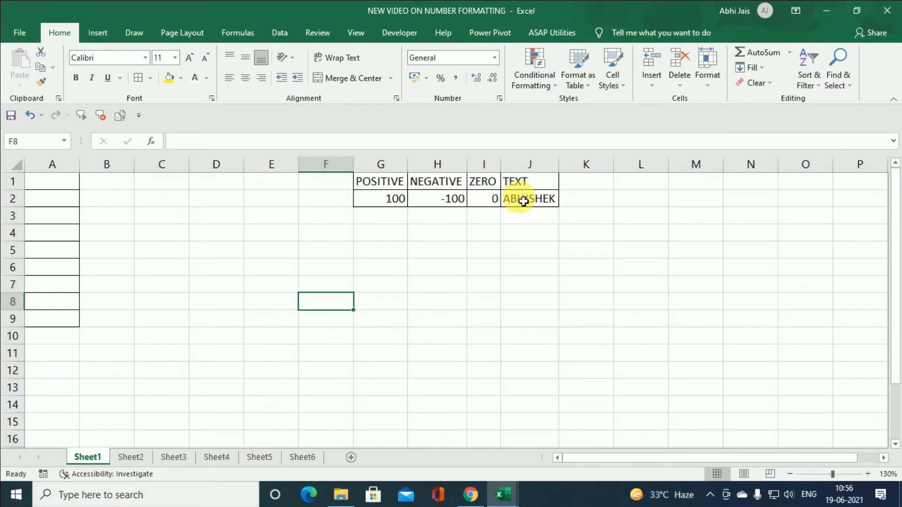
Start a format-code note in cell F5 with the text General;-General
{"action": "left_click", "coordinate": [343, 257]}
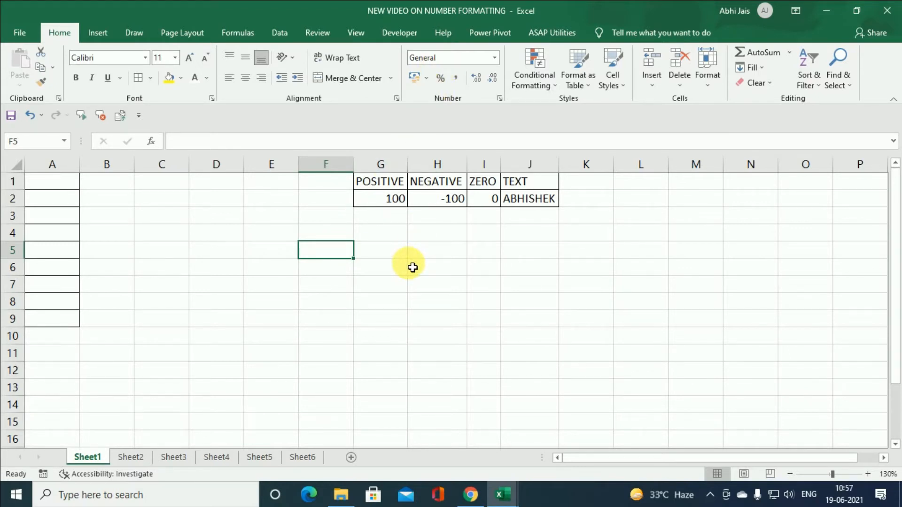
{"action": "type", "text": "#"}
{"action": "key", "text": "BackSpace"}
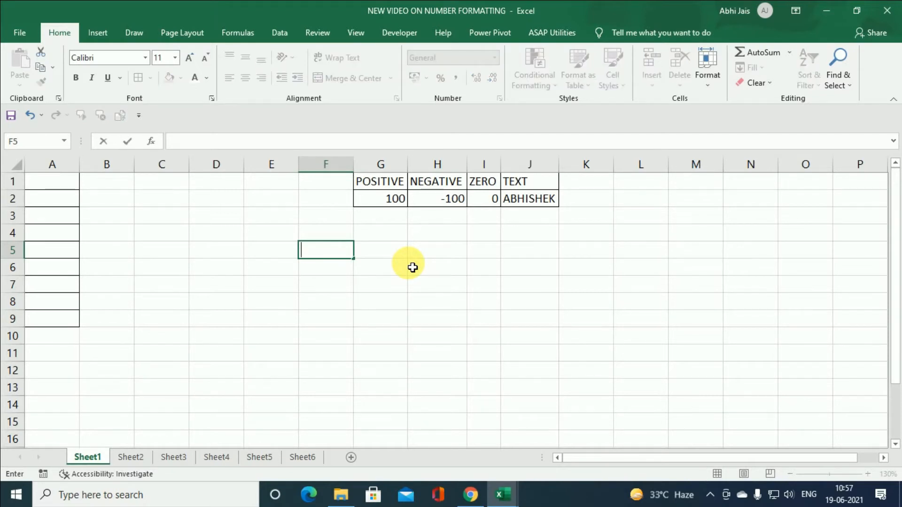
{"action": "type", "text": "General"}
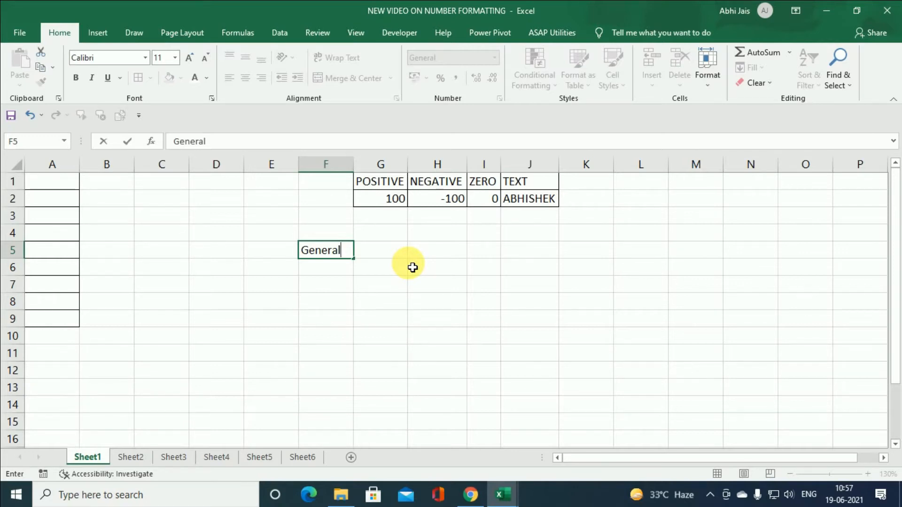
{"action": "type", "text": ":"}
{"action": "key", "text": "BackSpace"}
{"action": "type", "text": ";-General"}
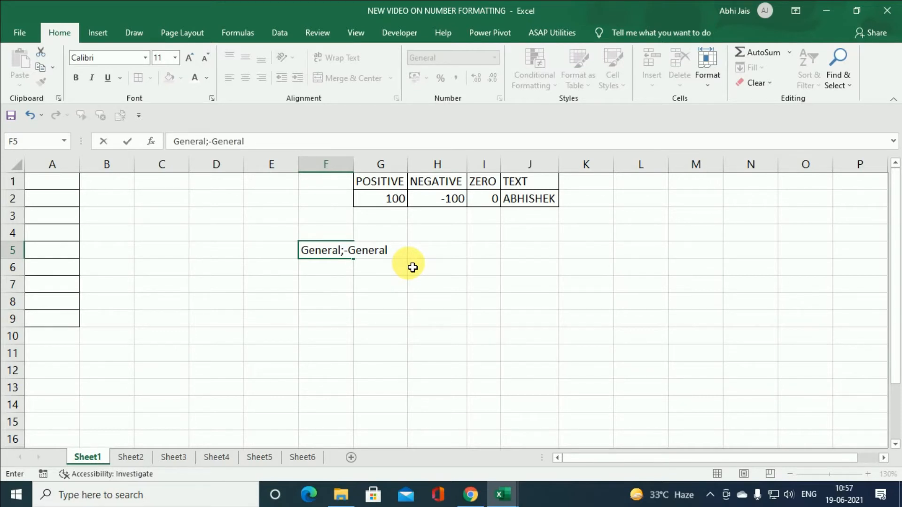
Complete the format-code note in cell F5 by appending ;General;General
{"action": "type", "text": ";g"}
{"action": "key", "text": "BackSpace"}
{"action": "type", "text": "Gene"}
{"action": "key", "text": "BackSpace"}
{"action": "key", "text": "BackSpace"}
{"action": "type", "text": "ne"}
{"action": "key", "text": "BackSpace"}
{"action": "type", "text": "ral"}
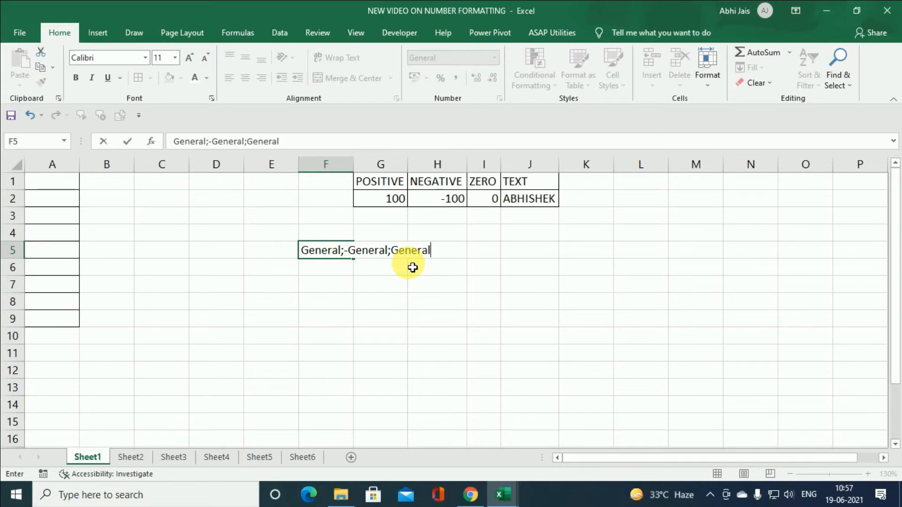
{"action": "type", "text": ";Gern"}
{"action": "key", "text": "BackSpace"}
{"action": "key", "text": "BackSpace"}
{"action": "type", "text": "neral"}
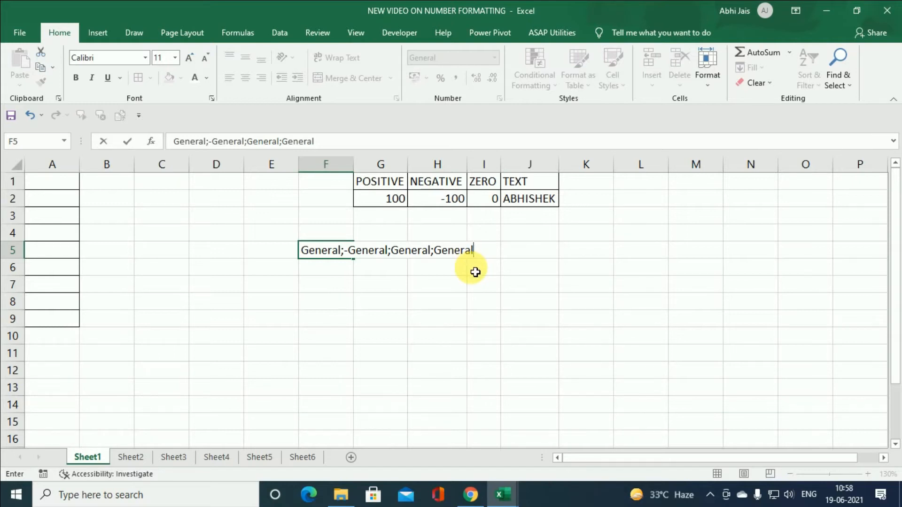
{"action": "key", "text": "Return"}
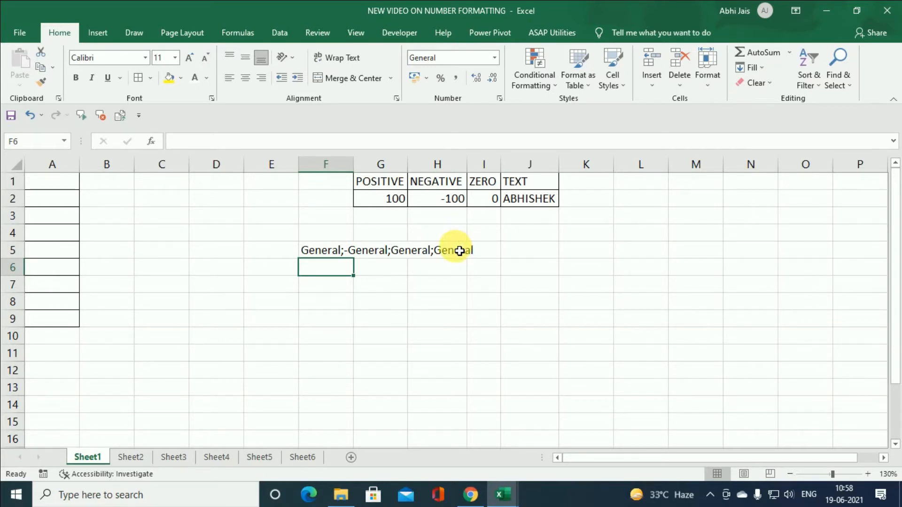
Enter the hiding format code ;;; as text in cell F7, two rows below the four-part General code
{"action": "left_click", "coordinate": [338, 292]}
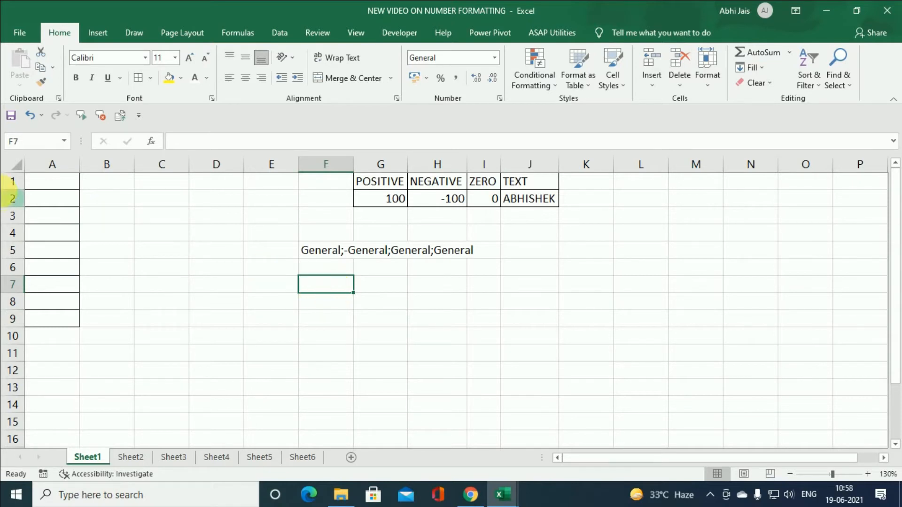
{"action": "left_click", "coordinate": [69, 187]}
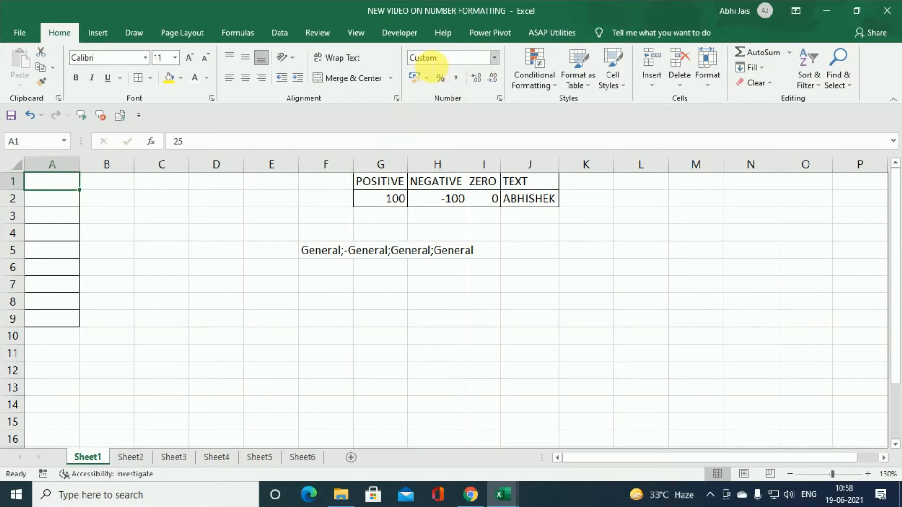
{"action": "left_click", "coordinate": [347, 287]}
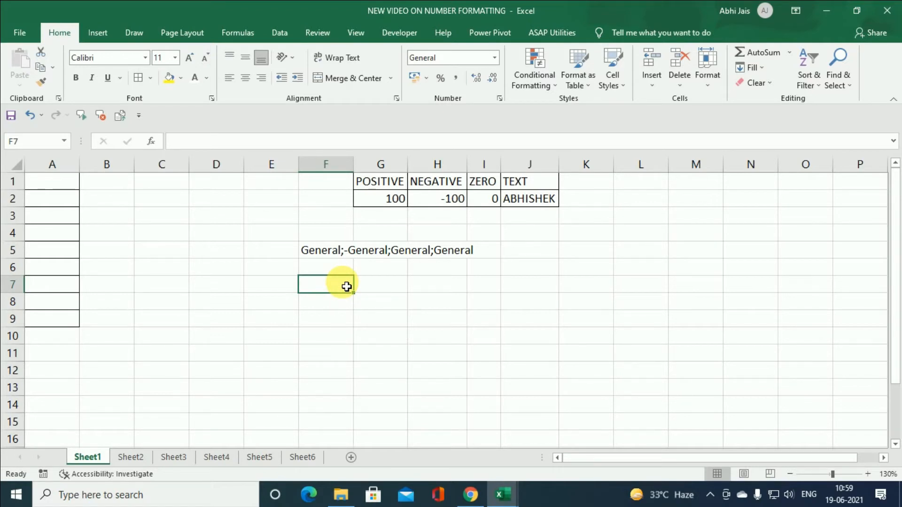
{"action": "type", "text": ";"}
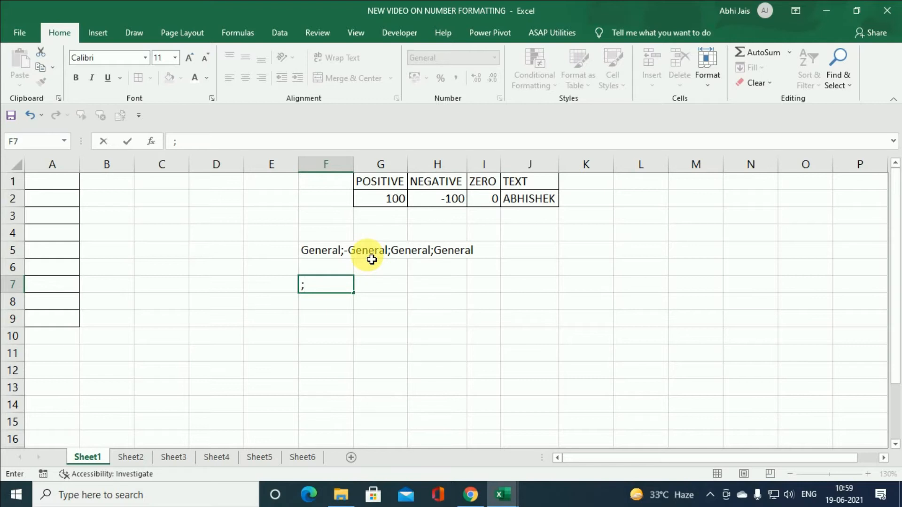
{"action": "type", "text": ";;"}
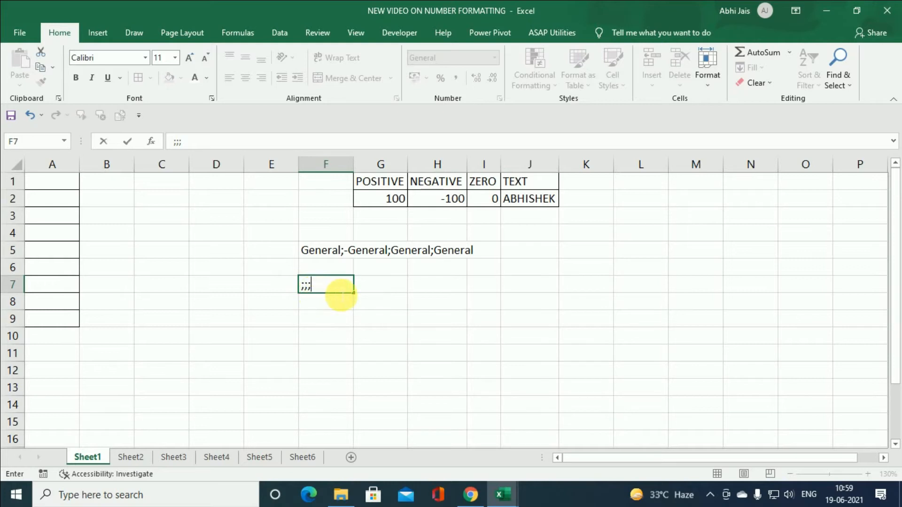
{"action": "key", "text": "Return"}
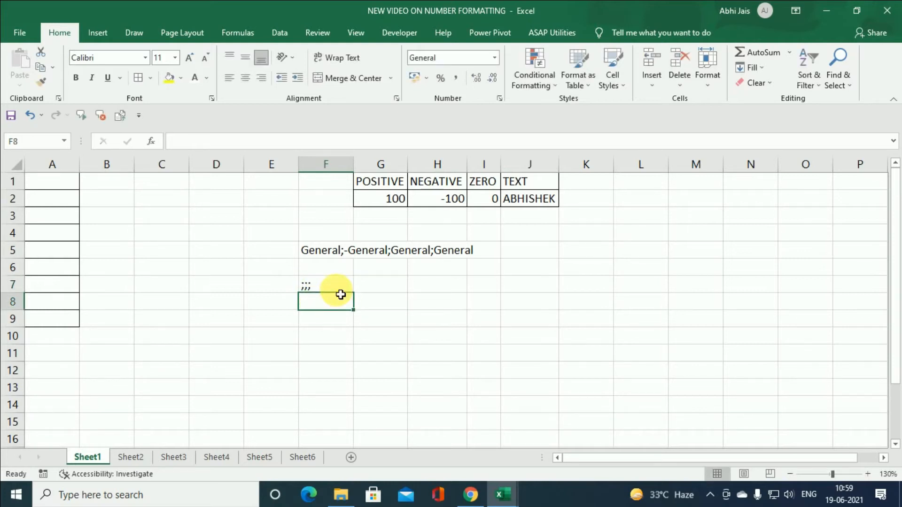
{"action": "left_click", "coordinate": [342, 291]}
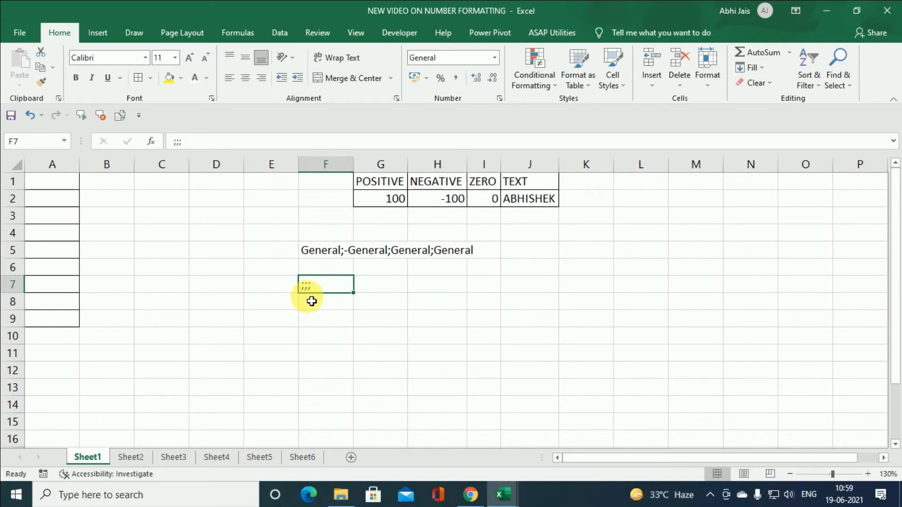
Switch to Sheet2 and select the employees' JAN to MAR values in B2:D13
{"action": "left_click", "coordinate": [148, 453]}
{"action": "left_click", "coordinate": [407, 308]}
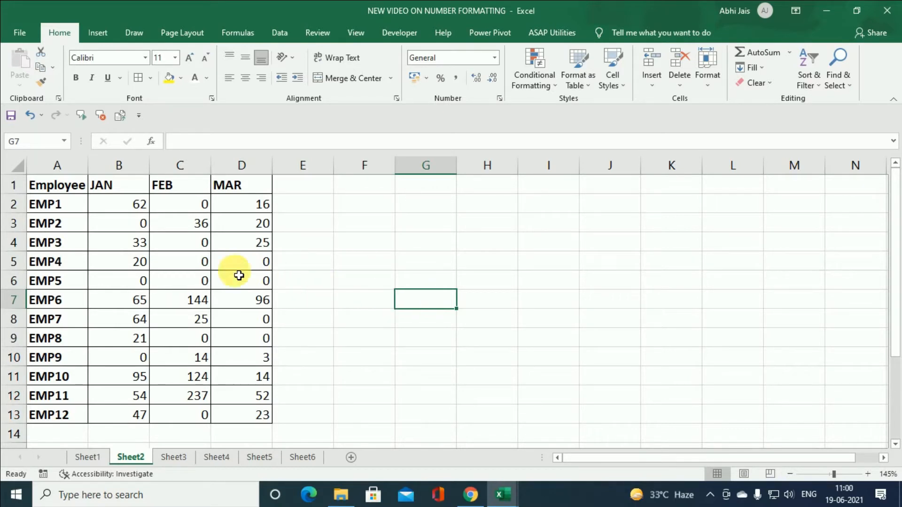
{"action": "left_click_drag", "start_coordinate": [124, 207], "coordinate": [250, 425]}
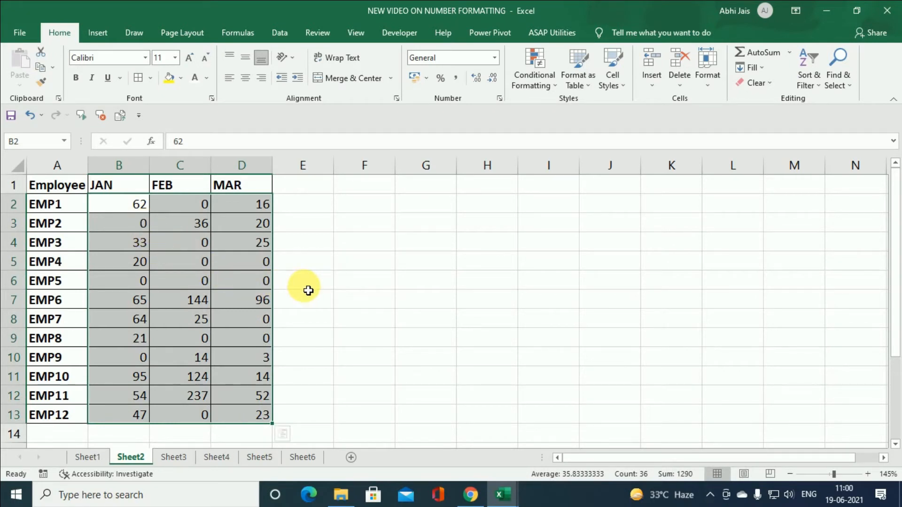
{"action": "left_click", "coordinate": [88, 458]}
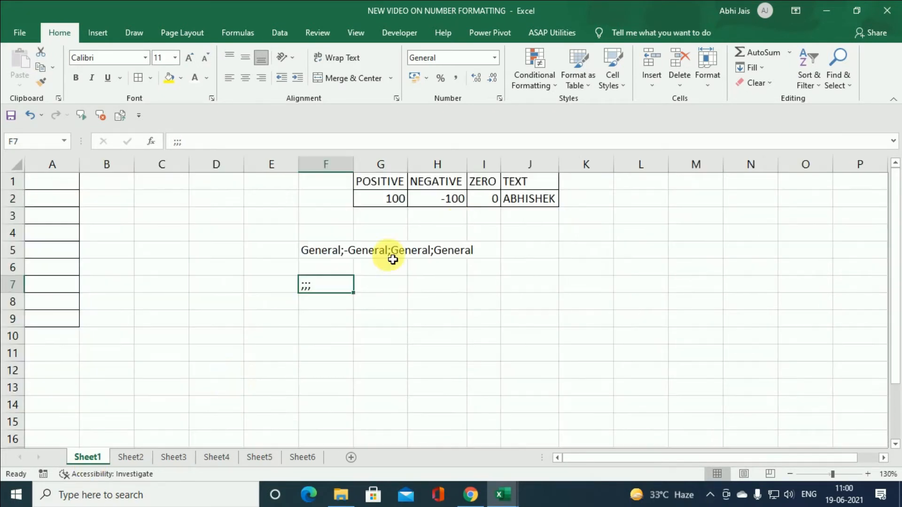
{"action": "left_click", "coordinate": [130, 457]}
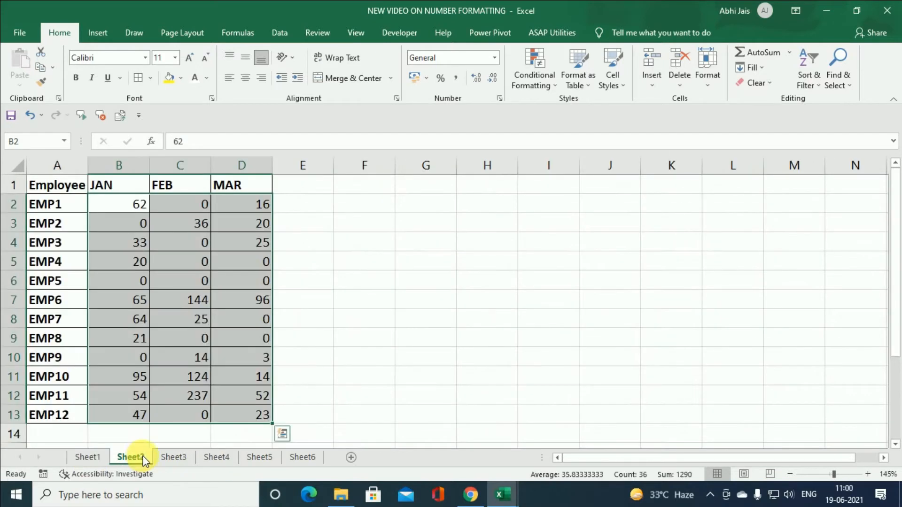
Copy the four-part General format code from Sheet1 cell F5 into cell H4 of Sheet2
{"action": "left_click", "coordinate": [88, 458]}
{"action": "left_click", "coordinate": [321, 255]}
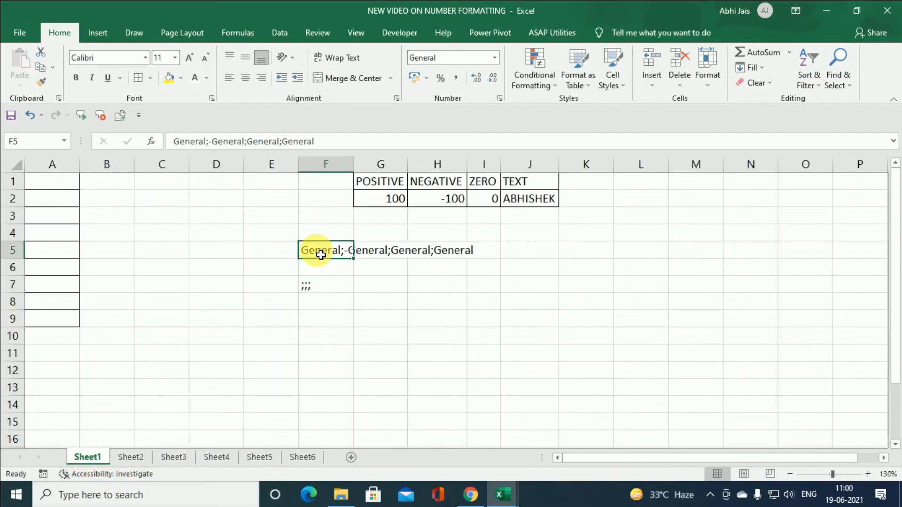
{"action": "key", "text": "ctrl+c"}
{"action": "left_click", "coordinate": [131, 458]}
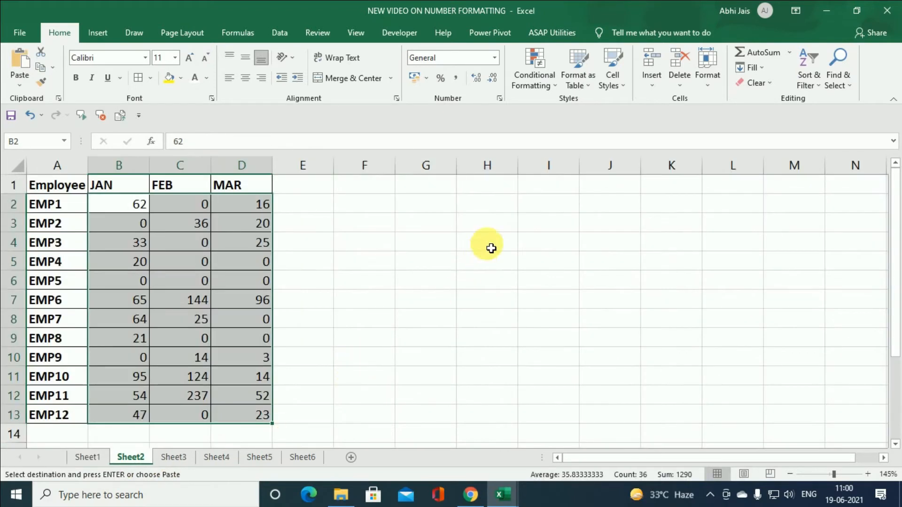
{"action": "left_click", "coordinate": [491, 248]}
{"action": "key", "text": "ctrl+v"}
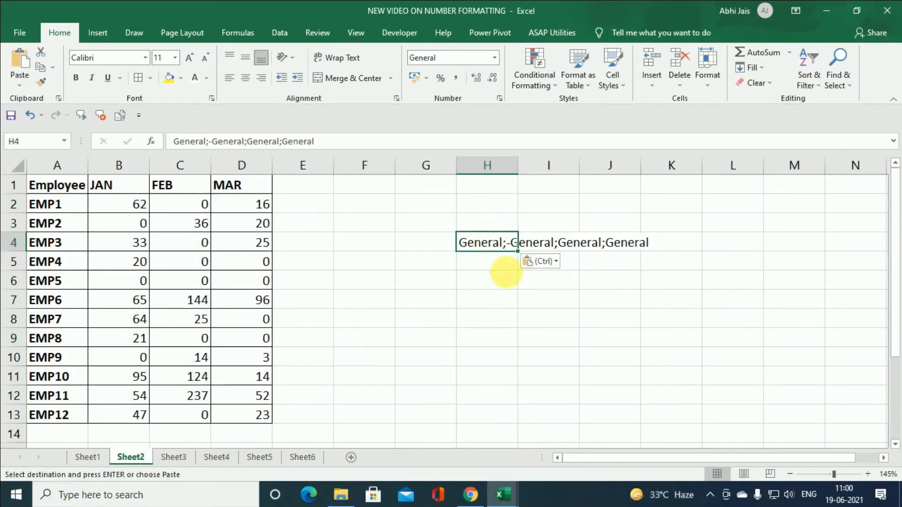
{"action": "left_click", "coordinate": [529, 313]}
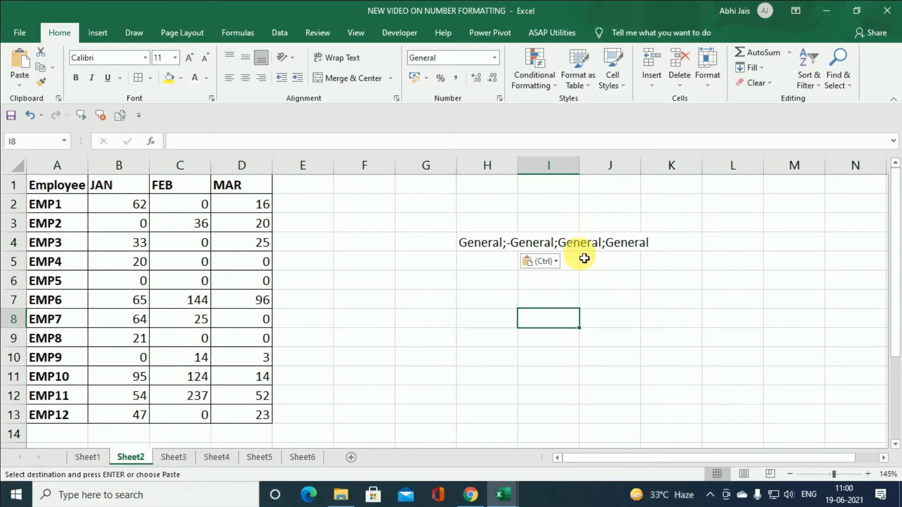
{"action": "left_click", "coordinate": [616, 287]}
{"action": "double_click", "coordinate": [675, 301]}
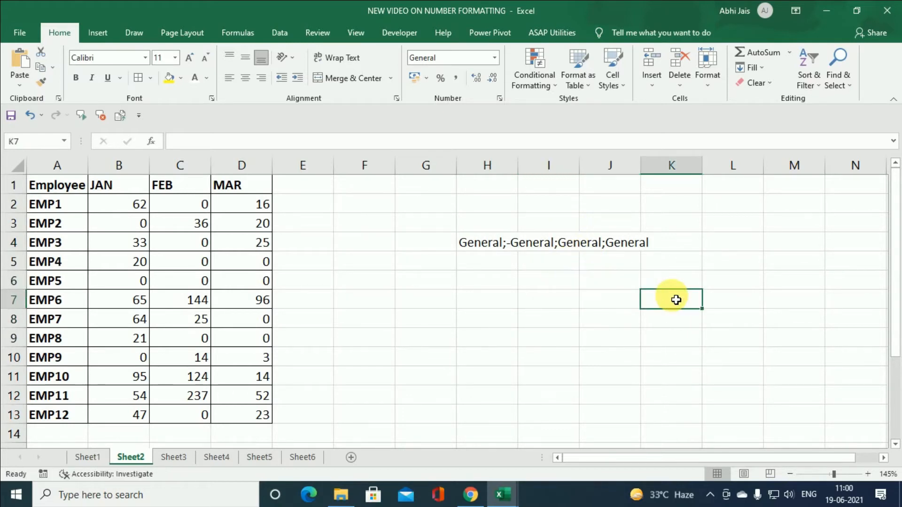
{"action": "left_click", "coordinate": [577, 302]}
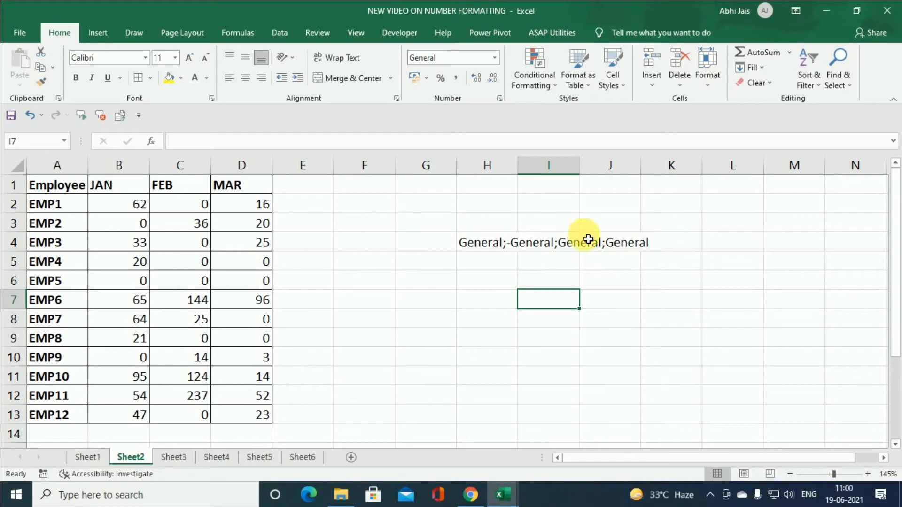
Enter the format code General;-General;"NA";General as text in cell H6, two rows below the four-part General code
{"action": "left_click", "coordinate": [478, 278]}
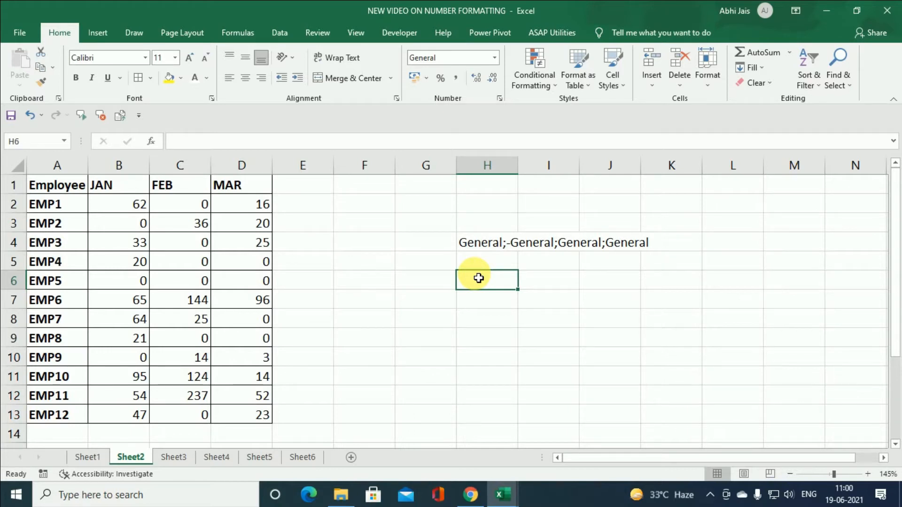
{"action": "type", "text": "G"}
{"action": "type", "text": "ene"}
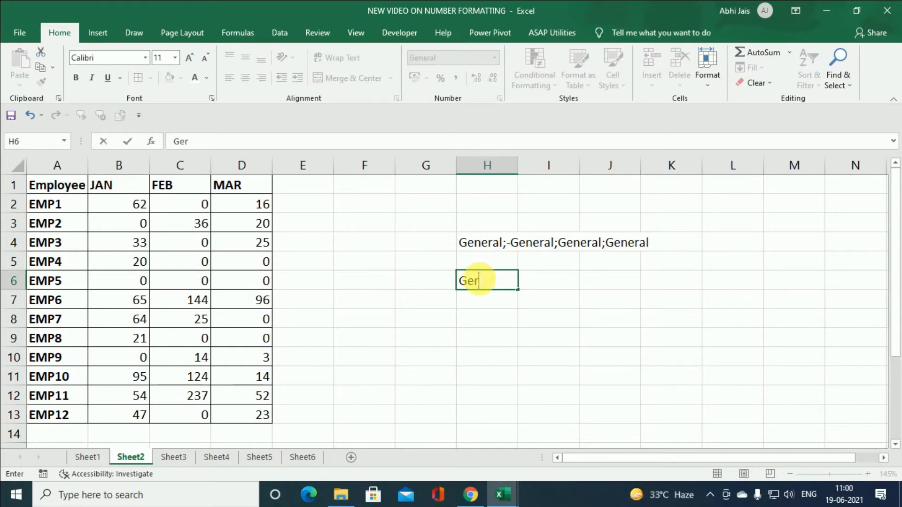
{"action": "type", "text": "ral"}
{"action": "type", "text": ";"}
{"action": "type", "text": "-"}
{"action": "type", "text": "Gen"}
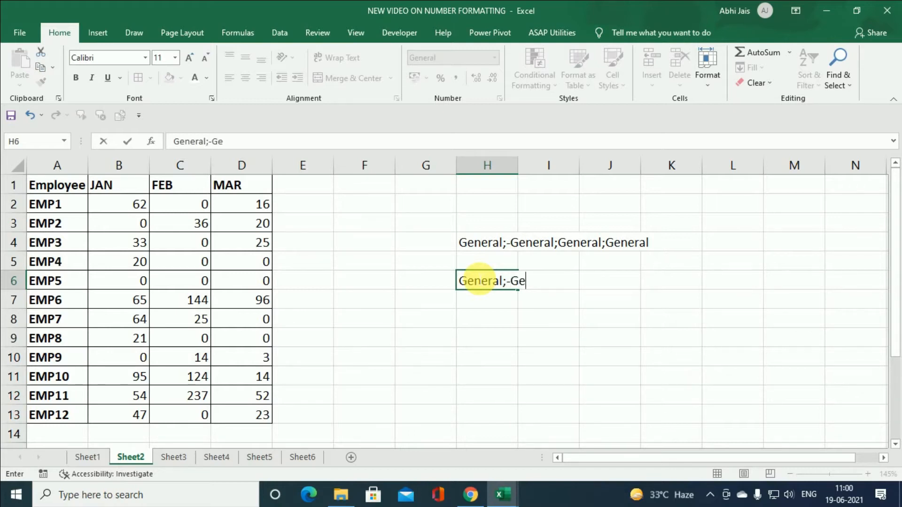
{"action": "type", "text": "eral"}
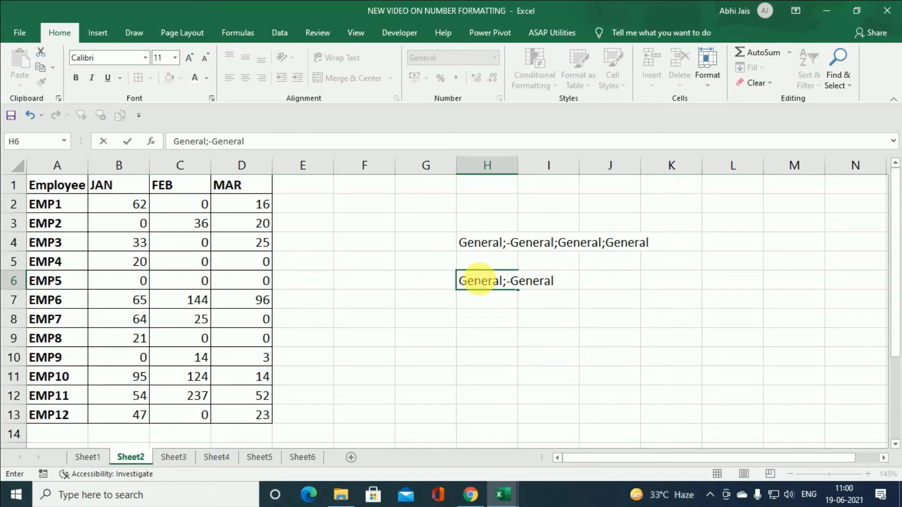
{"action": "type", "text": ";\"NA\";"}
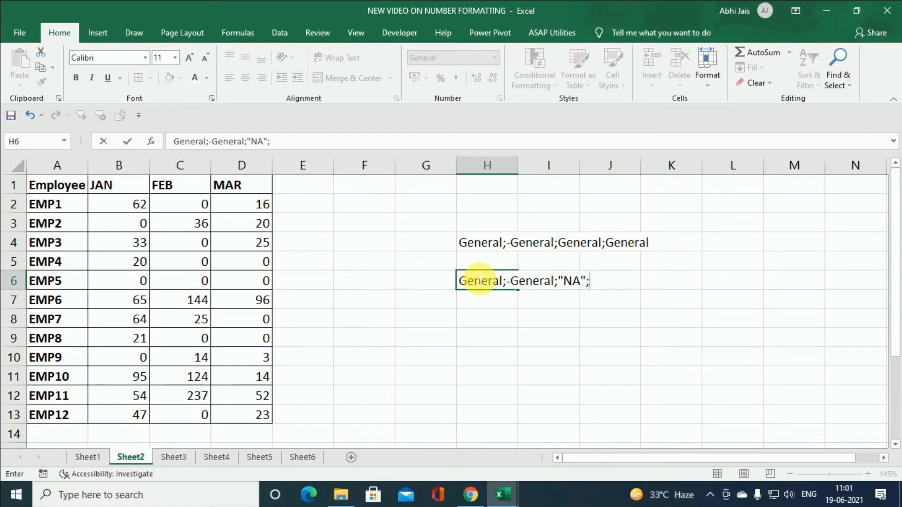
{"action": "type", "text": "Gener"}
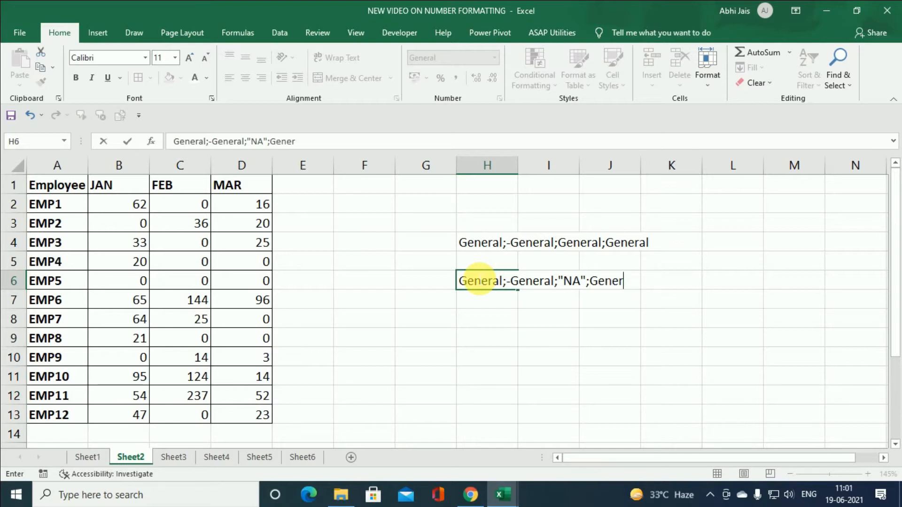
{"action": "type", "text": "al"}
{"action": "key", "text": "Return"}
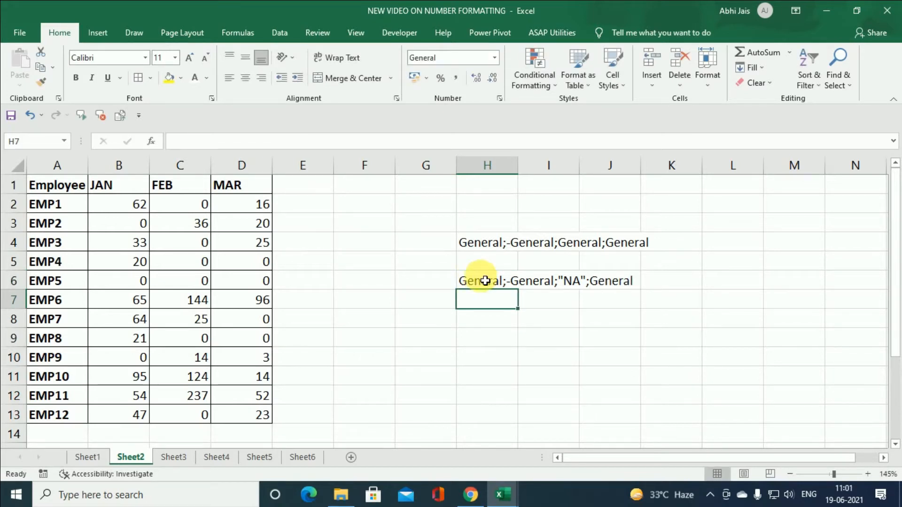
Copy the complete text of the "NA" format code from inside cell H6, leaving the cell's content as it is
{"action": "left_click", "coordinate": [492, 283]}
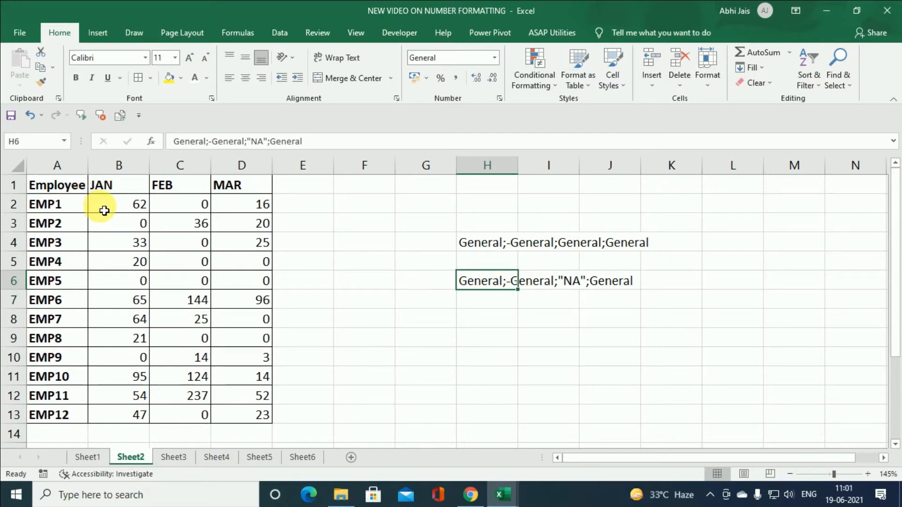
{"action": "key", "text": "F2"}
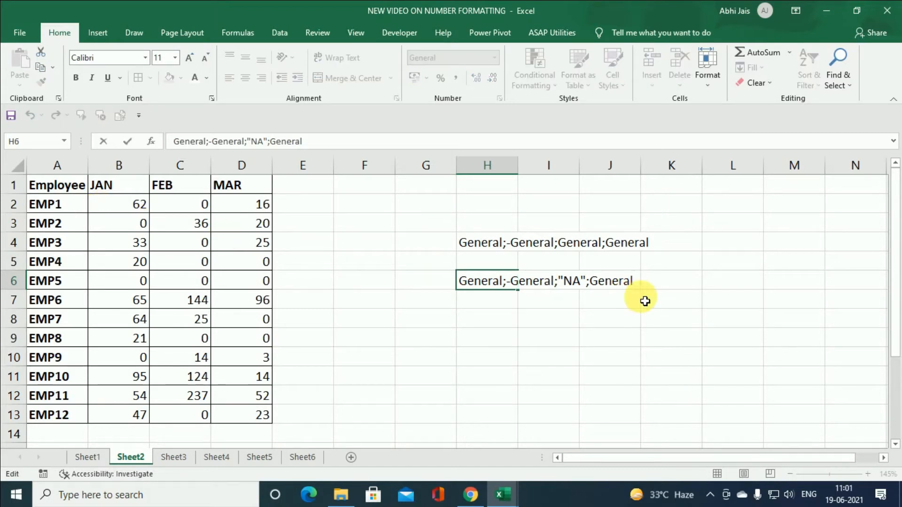
{"action": "left_click_drag", "start_coordinate": [644, 282], "coordinate": [463, 282]}
{"action": "key", "text": "ctrl+c"}
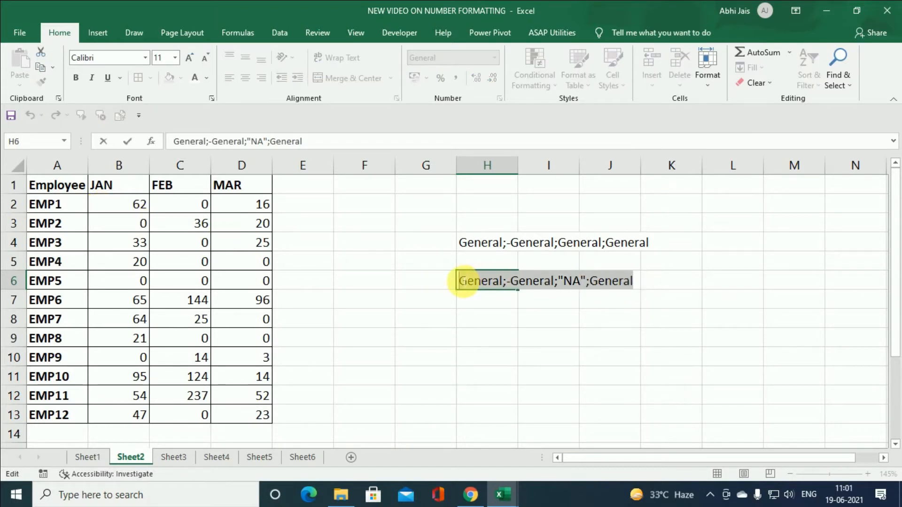
{"action": "key", "text": "Escape"}
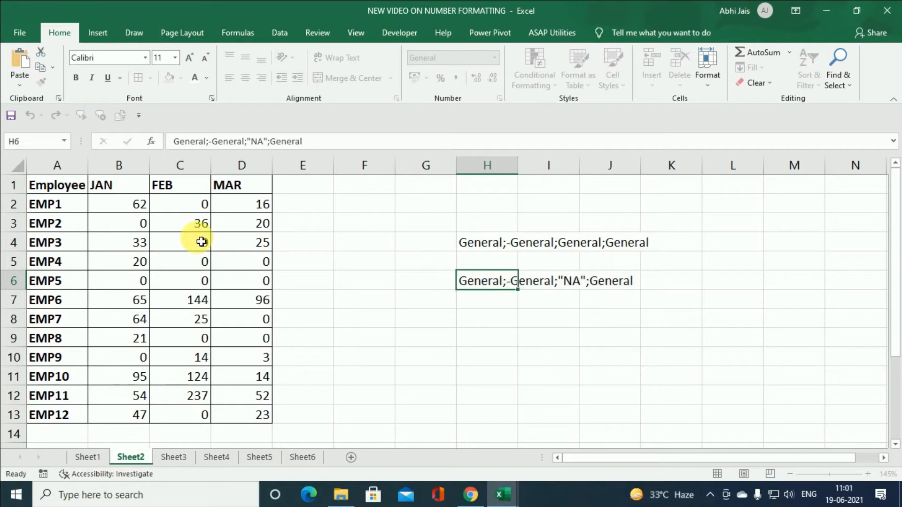
Apply the copied custom number format General;-General;"NA";General to the JAN to MAR values in B2:D13
{"action": "left_click_drag", "start_coordinate": [123, 202], "coordinate": [262, 417]}
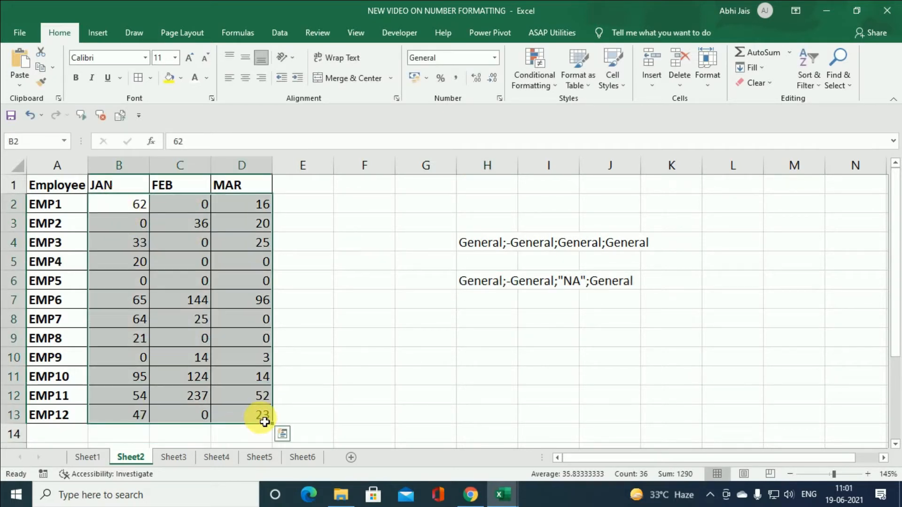
{"action": "left_click", "coordinate": [495, 58]}
{"action": "left_click", "coordinate": [473, 366]}
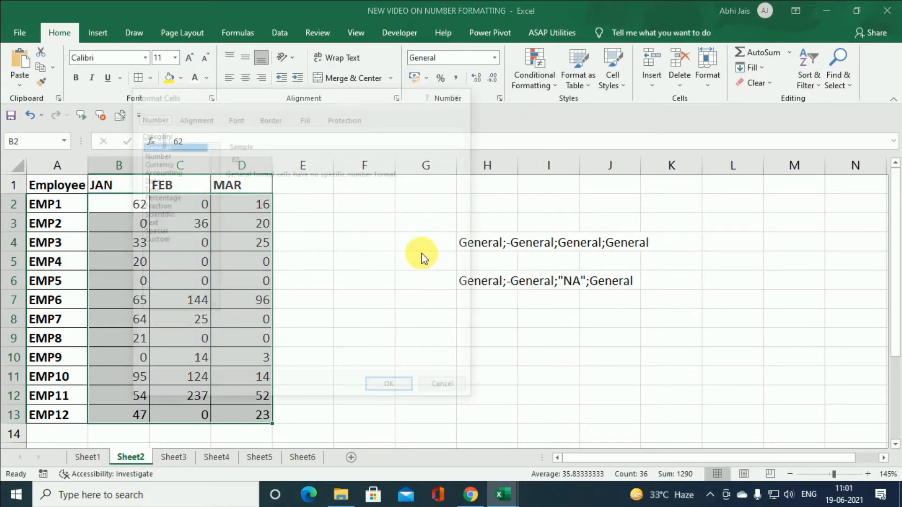
{"action": "left_click", "coordinate": [153, 239]}
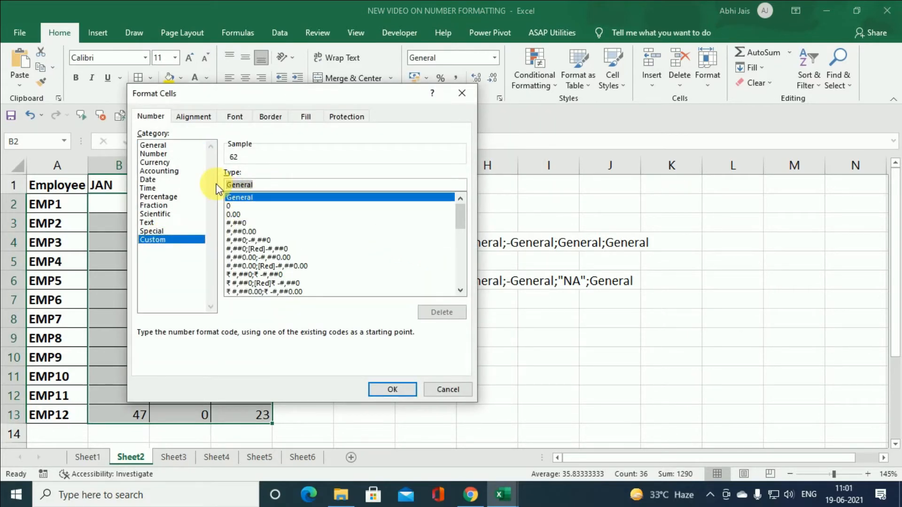
{"action": "key", "text": "ctrl+v"}
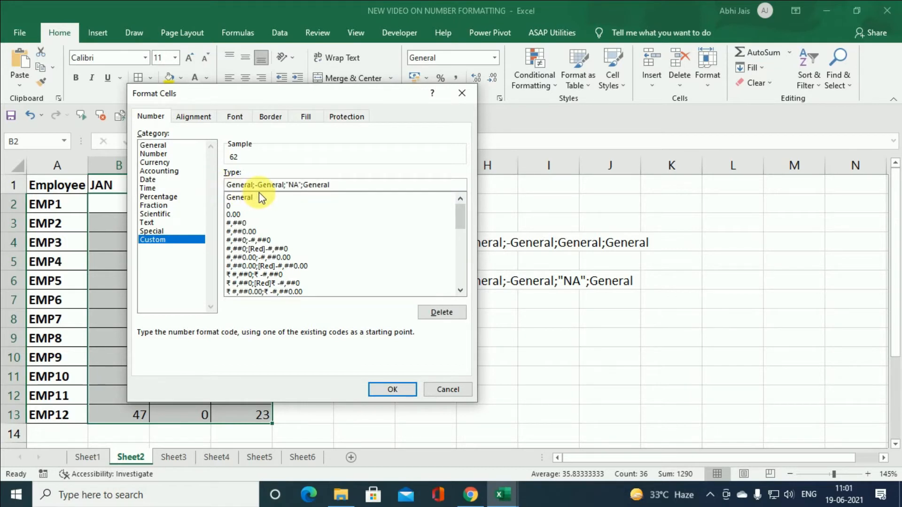
{"action": "left_click", "coordinate": [394, 388]}
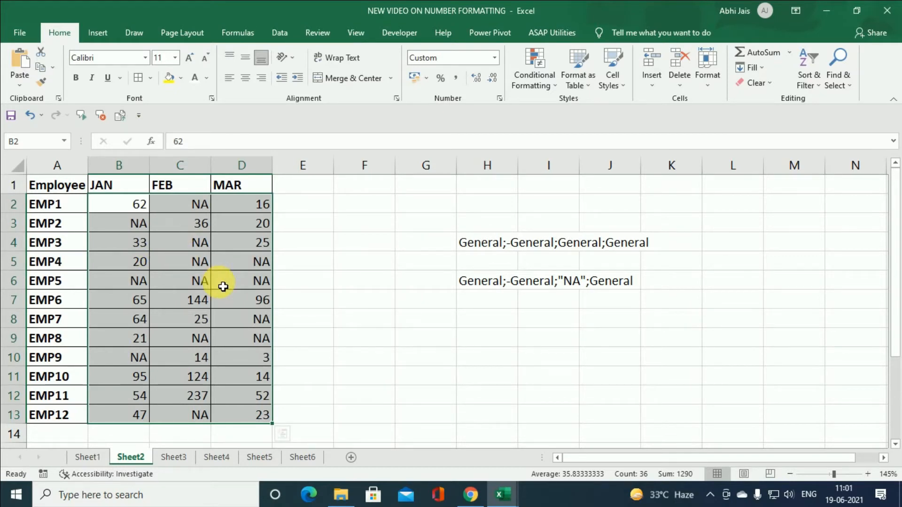
Test the format in the MAR column by entering 0, -95 and jdkfkd in cells D4 to D6
{"action": "left_click", "coordinate": [249, 244]}
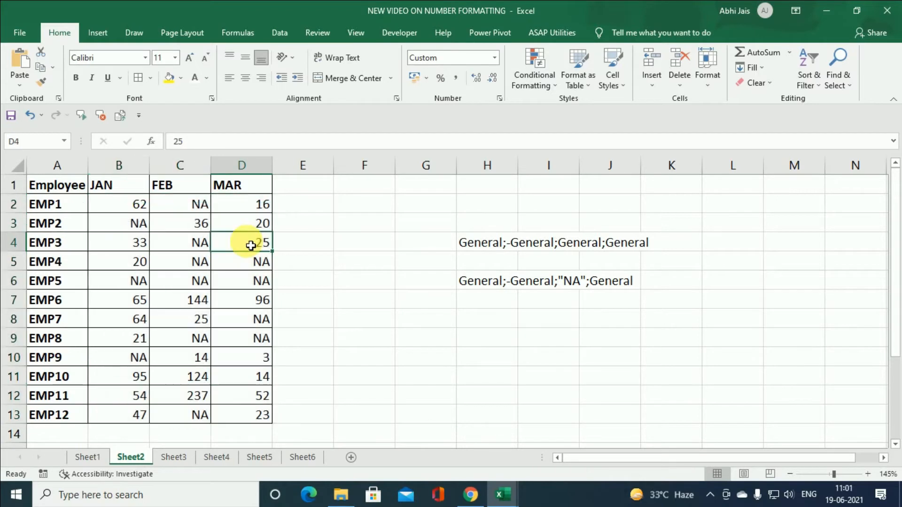
{"action": "type", "text": "0"}
{"action": "key", "text": "Return"}
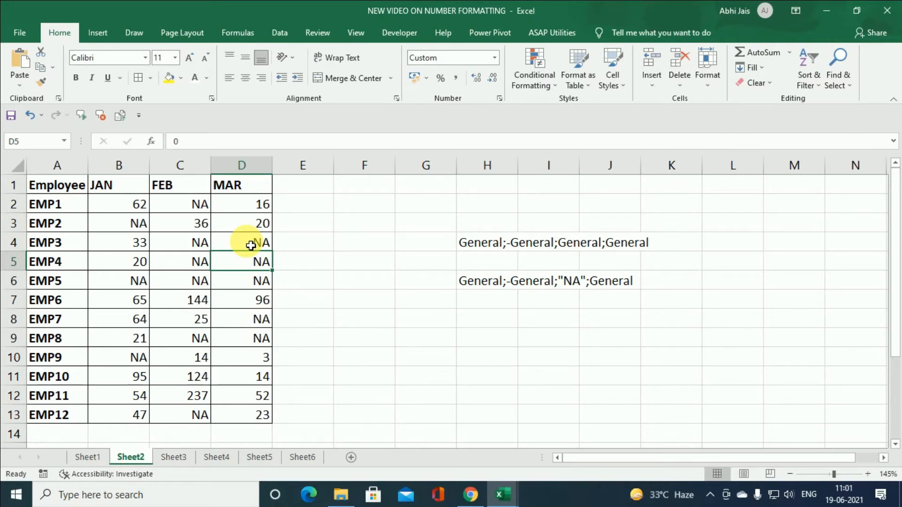
{"action": "type", "text": "-95"}
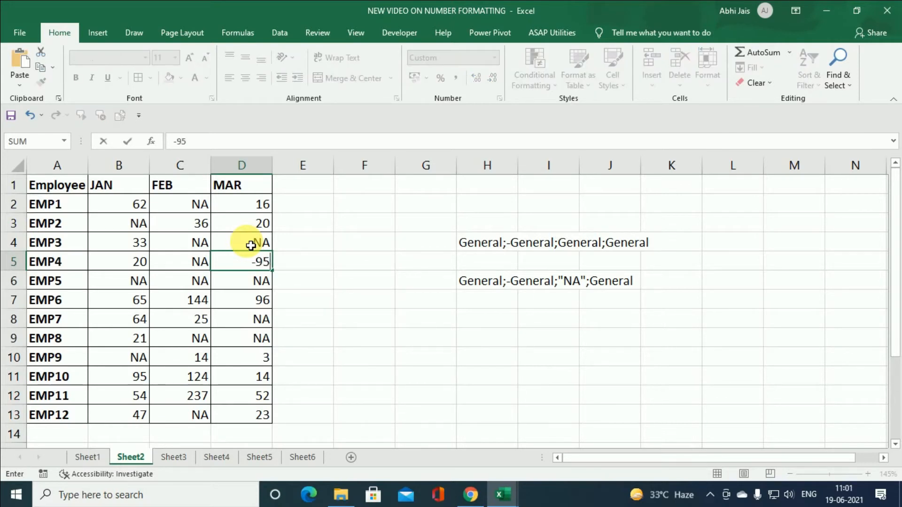
{"action": "key", "text": "Return"}
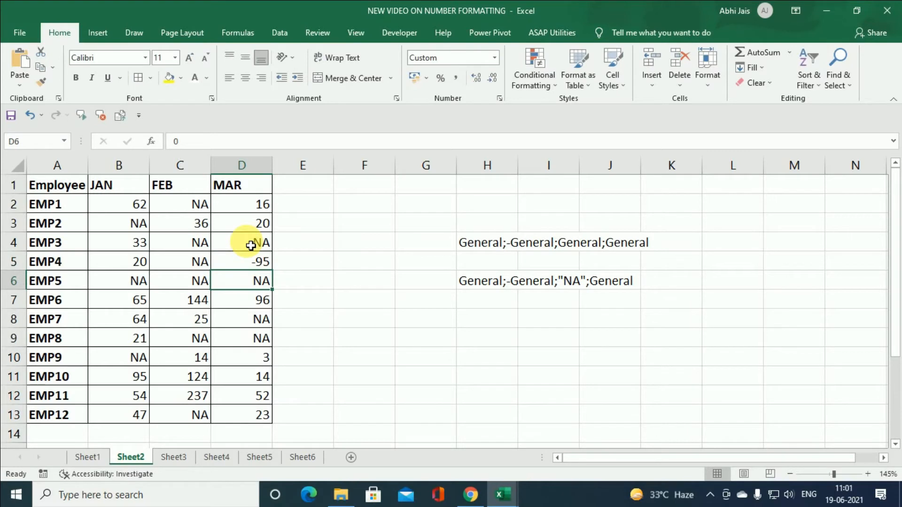
{"action": "type", "text": "jdkfkd"}
{"action": "key", "text": "Return"}
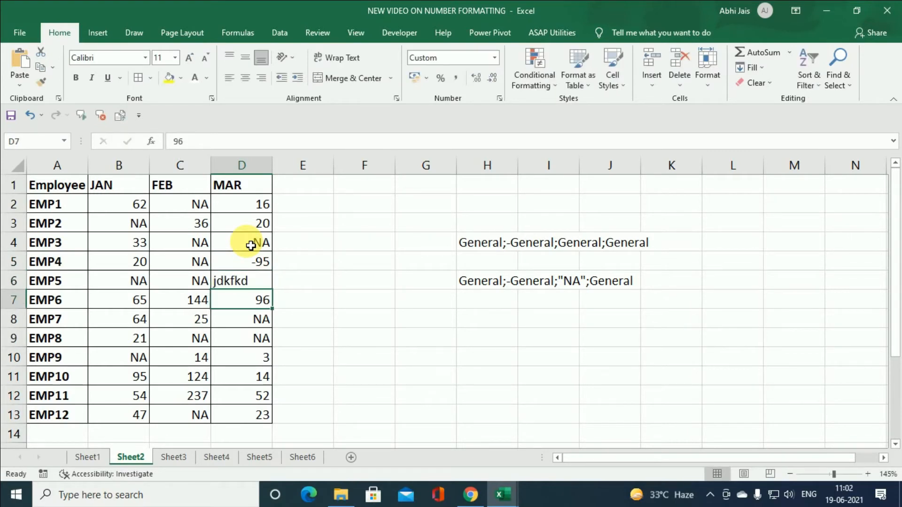
{"action": "type", "text": "d"}
{"action": "key", "text": "BackSpace"}
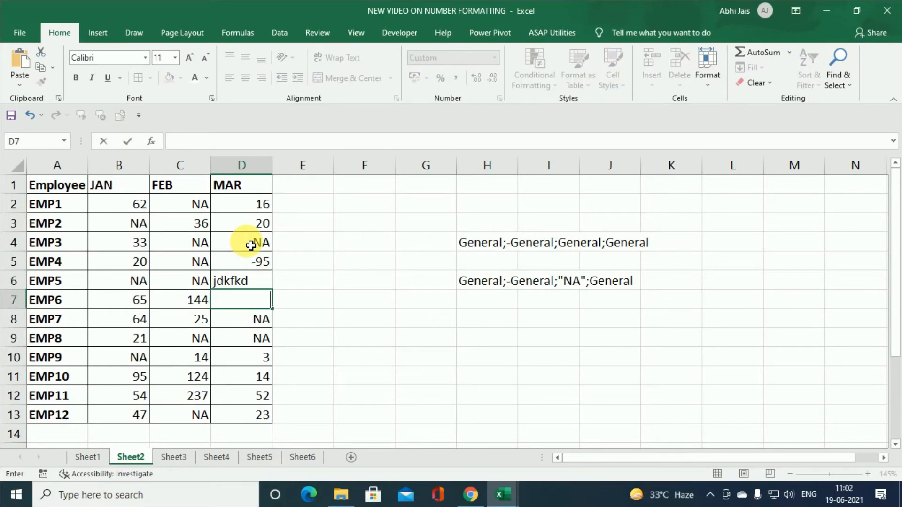
{"action": "type", "text": "96"}
{"action": "key", "text": "Return"}
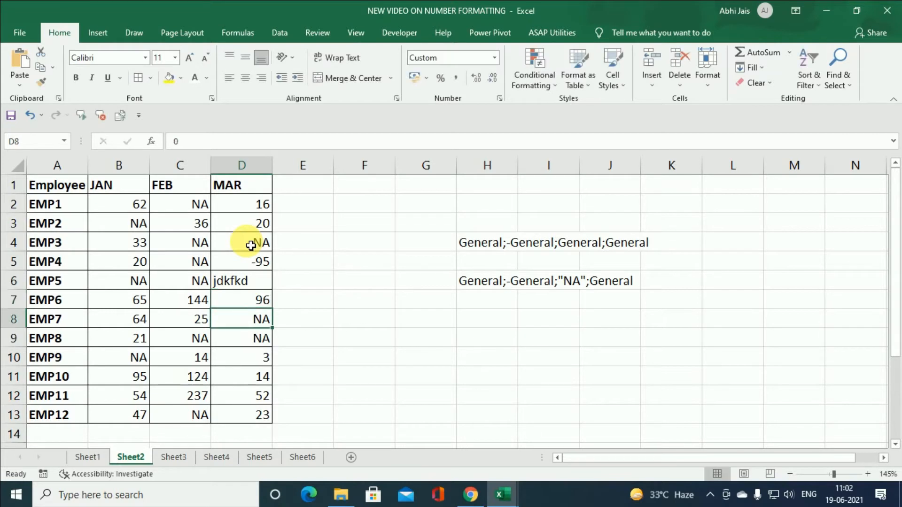
Set EMP10's MAR value in cell D11 to 0
{"action": "key", "text": "Down"}
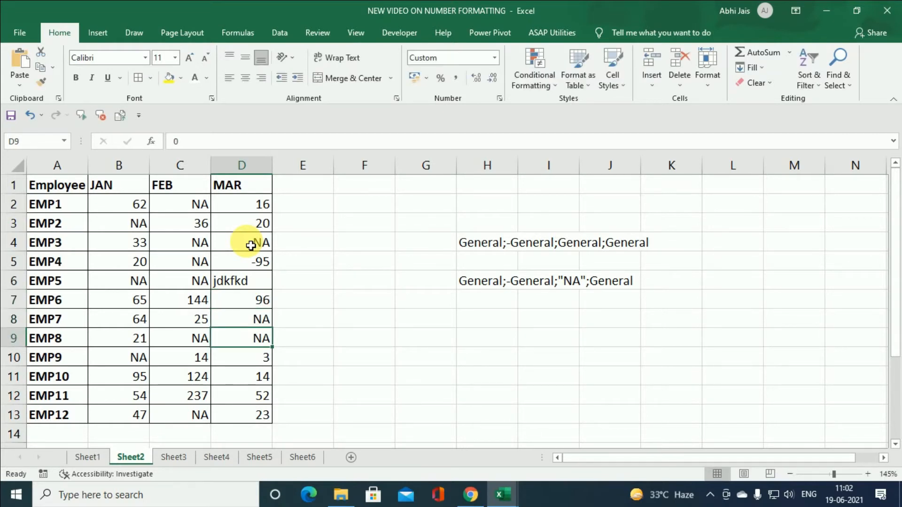
{"action": "key", "text": "Down"}
{"action": "key", "text": "Down"}
{"action": "type", "text": "0"}
{"action": "key", "text": "Return"}
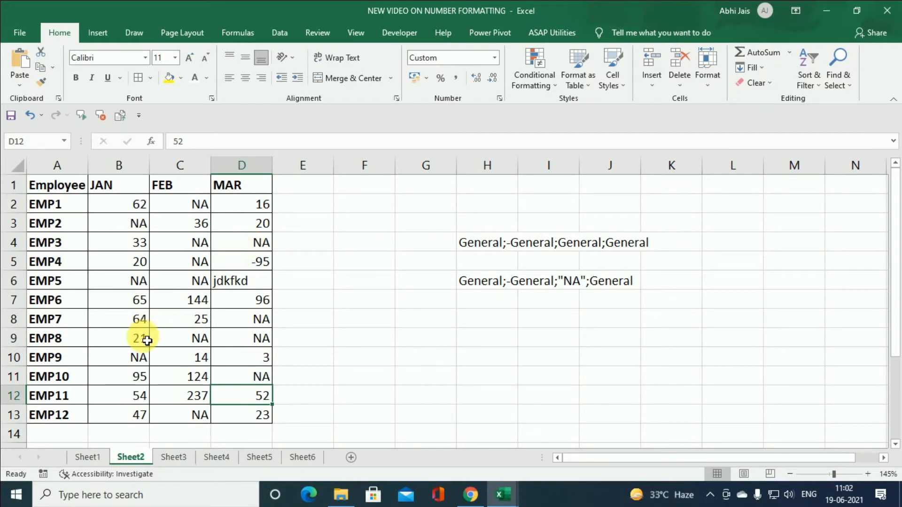
Switch to Sheet3 and select the students' MARKS values in B2:B9
{"action": "left_click", "coordinate": [173, 458]}
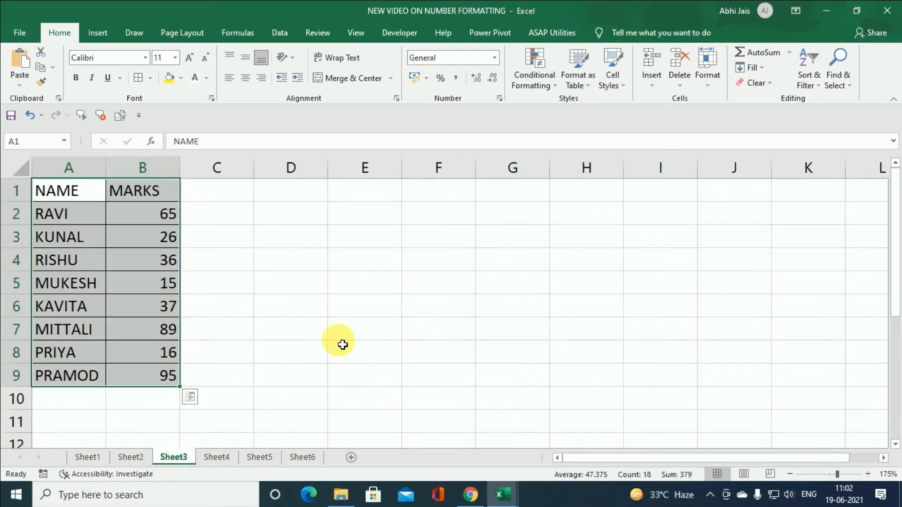
{"action": "left_click", "coordinate": [376, 315]}
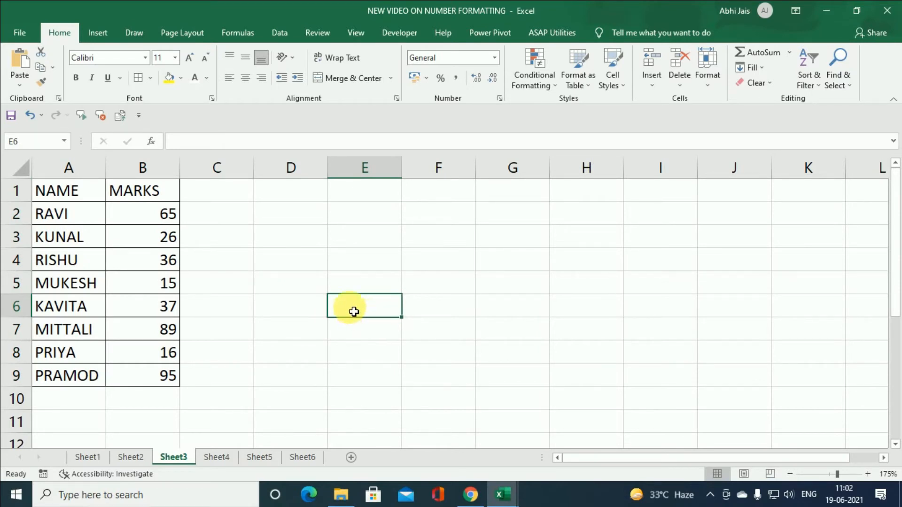
{"action": "left_click", "coordinate": [308, 238]}
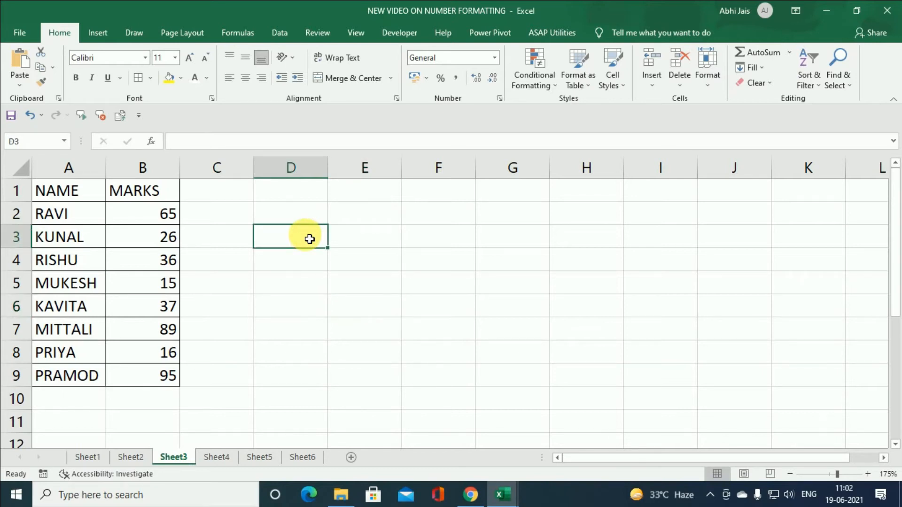
{"action": "left_click_drag", "start_coordinate": [157, 215], "coordinate": [151, 372]}
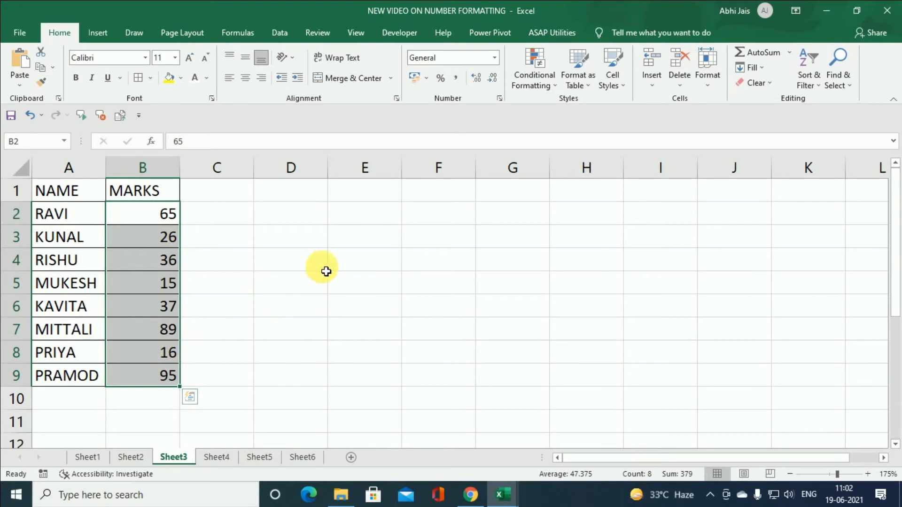
Enter the note "if marks is more than 35 then pass otherwise fail" in cell D3
{"action": "left_click", "coordinate": [313, 237]}
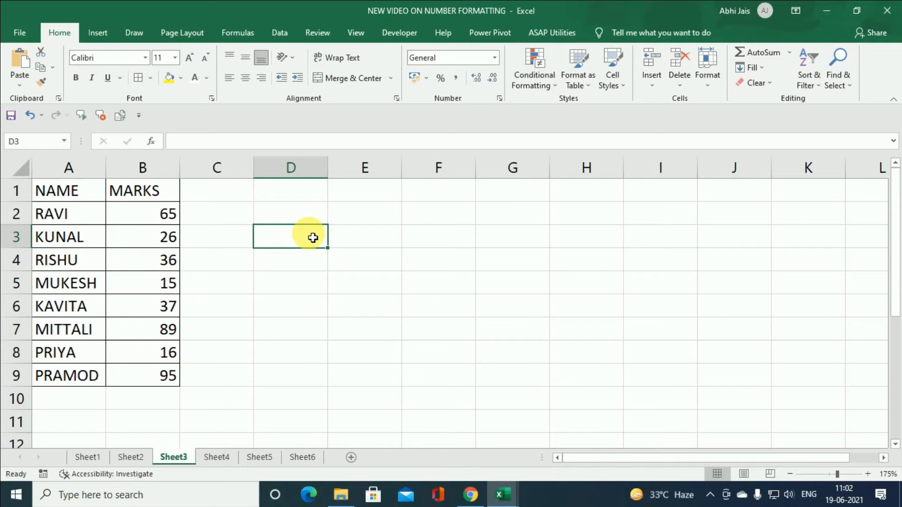
{"action": "type", "text": "if marks is more than 35 then pass otherwise"}
{"action": "type", "text": " fail"}
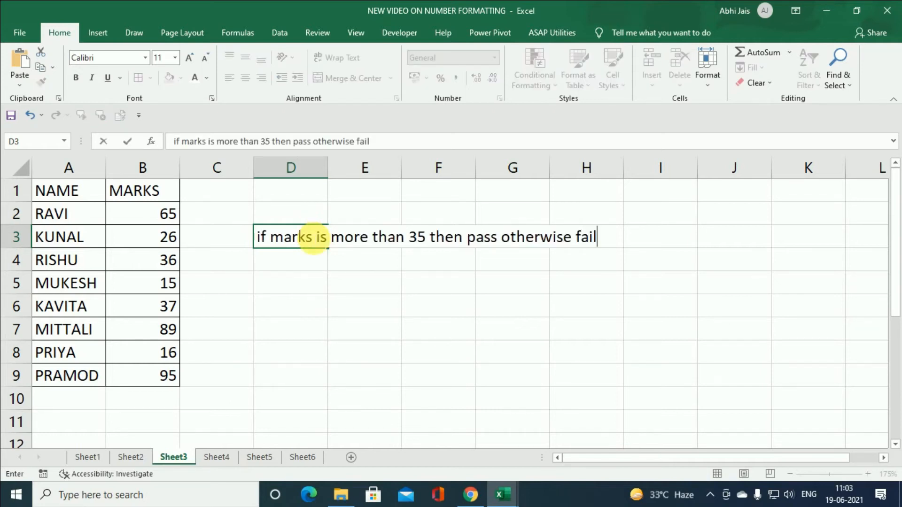
{"action": "key", "text": "Return"}
Apply the custom number format [>35]"pass";"fail" to the MARKS values in B2:B9
{"action": "left_click_drag", "start_coordinate": [136, 214], "coordinate": [130, 386]}
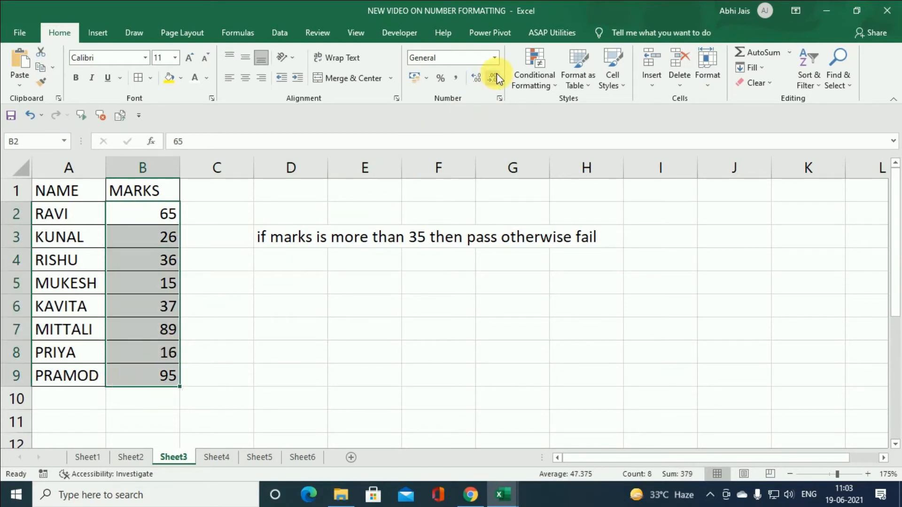
{"action": "left_click", "coordinate": [494, 59]}
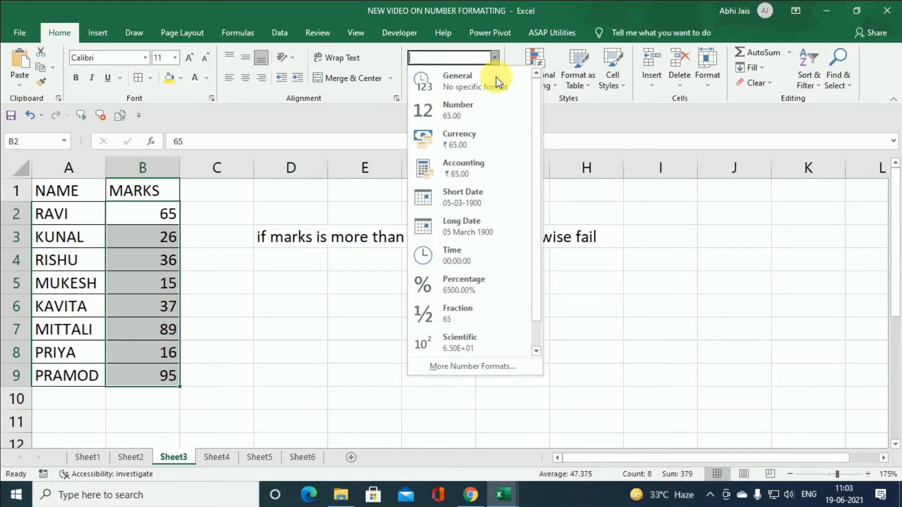
{"action": "left_click", "coordinate": [474, 370]}
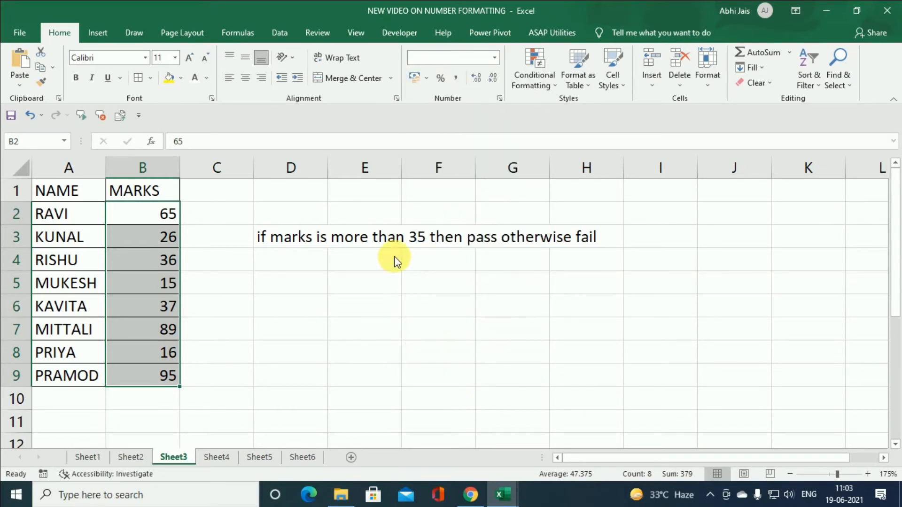
{"action": "left_click", "coordinate": [157, 240]}
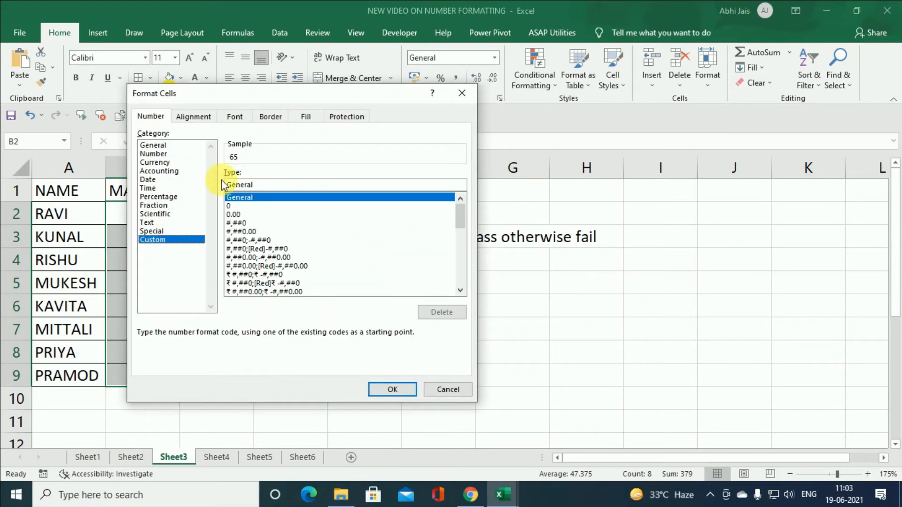
{"action": "left_click_drag", "start_coordinate": [304, 98], "coordinate": [372, 72]}
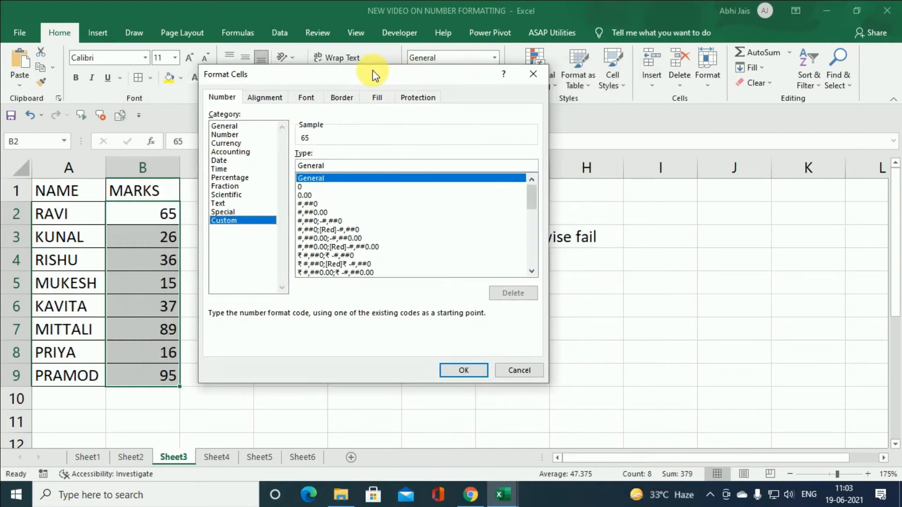
{"action": "left_click", "coordinate": [341, 171]}
{"action": "key", "text": "BackSpace"}
{"action": "key", "text": "BackSpace"}
{"action": "key", "text": "BackSpace"}
{"action": "key", "text": "BackSpace"}
{"action": "key", "text": "BackSpace"}
{"action": "key", "text": "BackSpace"}
{"action": "key", "text": "BackSpace"}
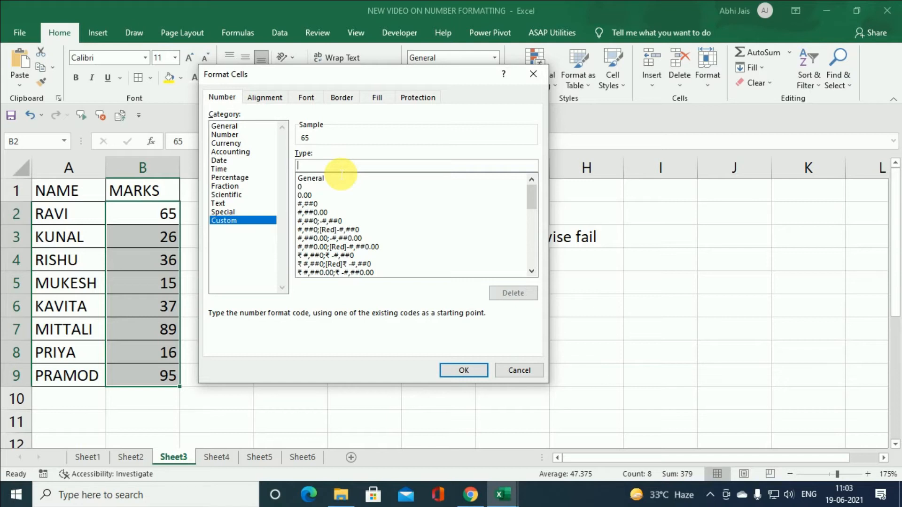
{"action": "type", "text": "[>"}
{"action": "type", "text": "35"}
{"action": "type", "text": "]\"pass\";\"fail"}
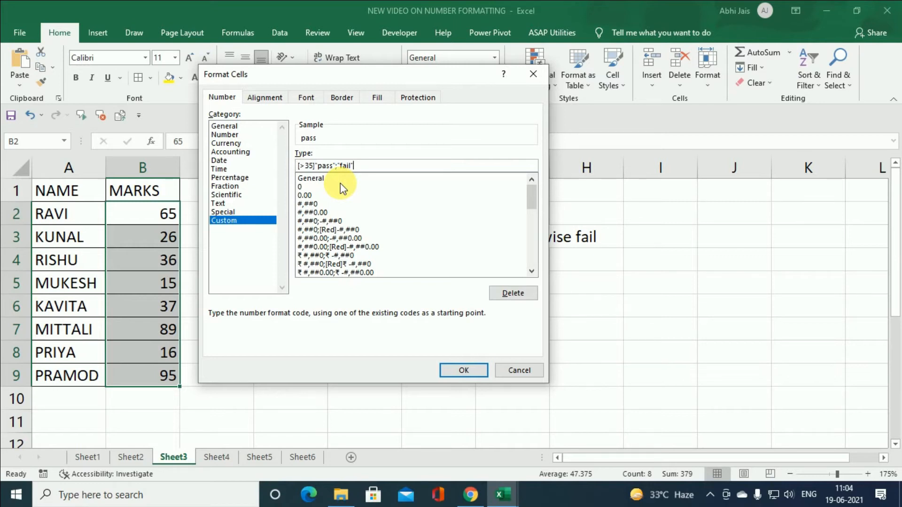
{"action": "key", "text": "Return"}
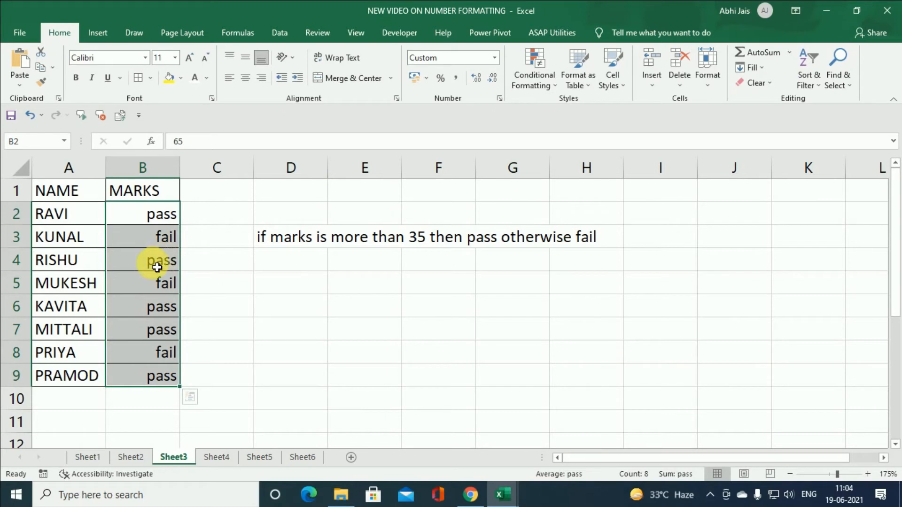
Test the pass/fail format by entering marks of 62 in B5, 25 in B2 and 96 in B4
{"action": "left_click", "coordinate": [148, 285]}
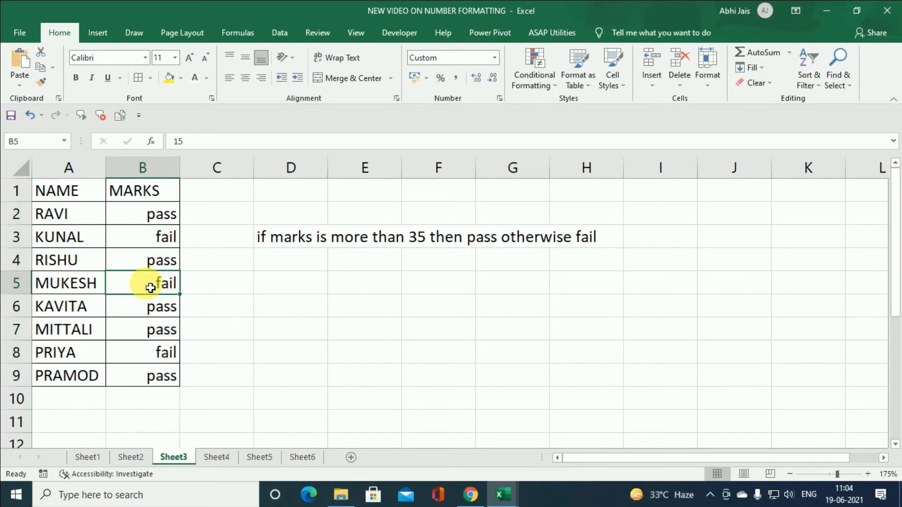
{"action": "type", "text": "62"}
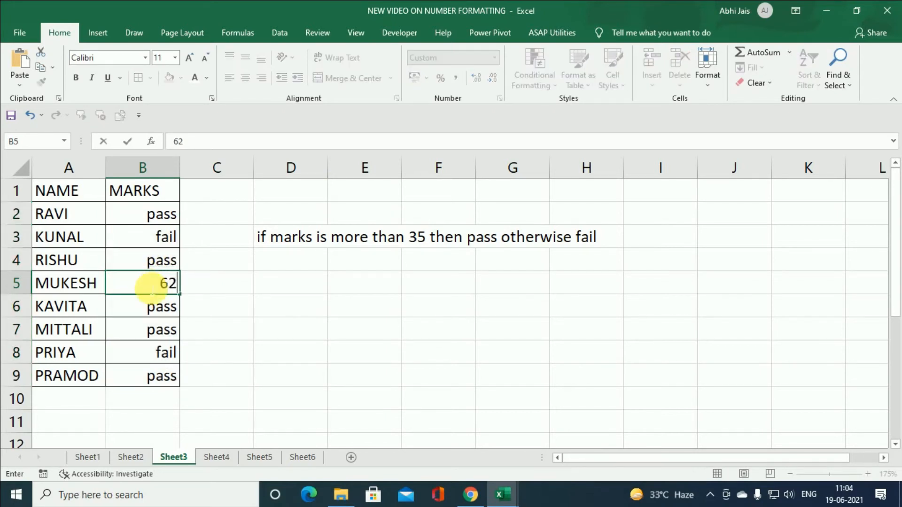
{"action": "key", "text": "Return"}
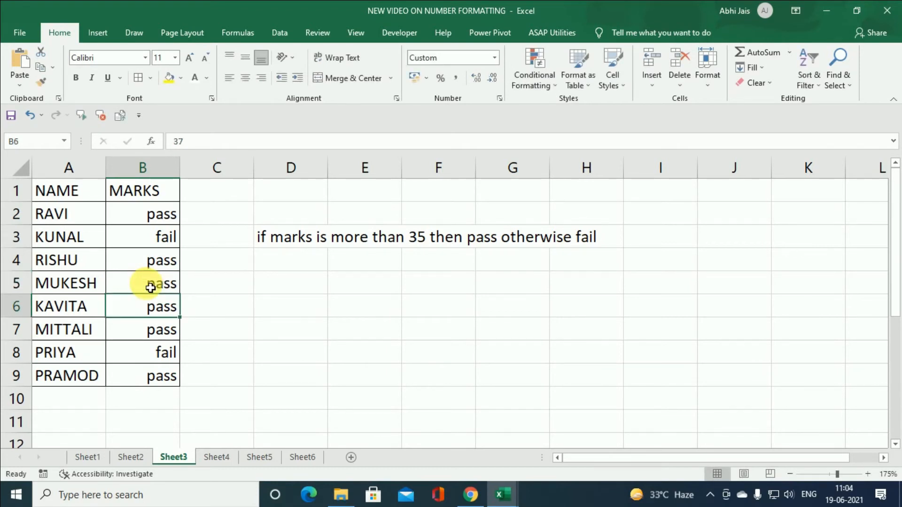
{"action": "left_click", "coordinate": [150, 288]}
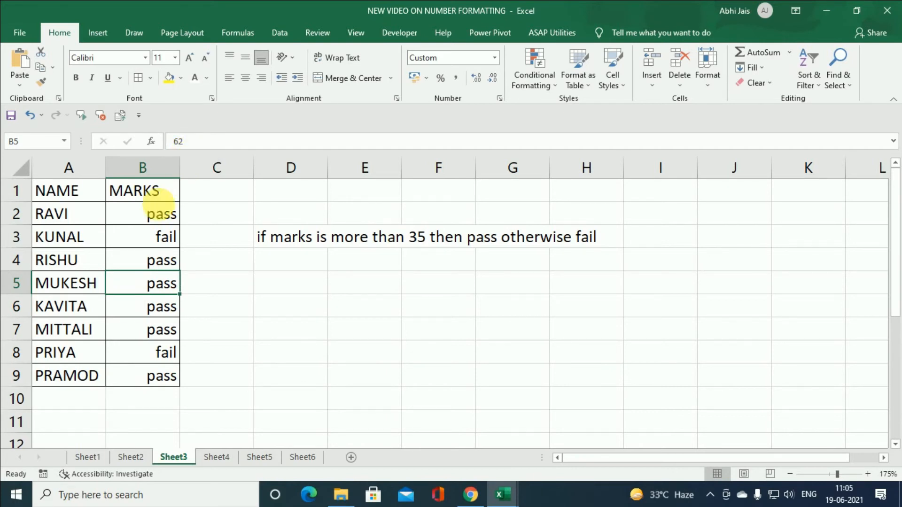
{"action": "left_click", "coordinate": [154, 210]}
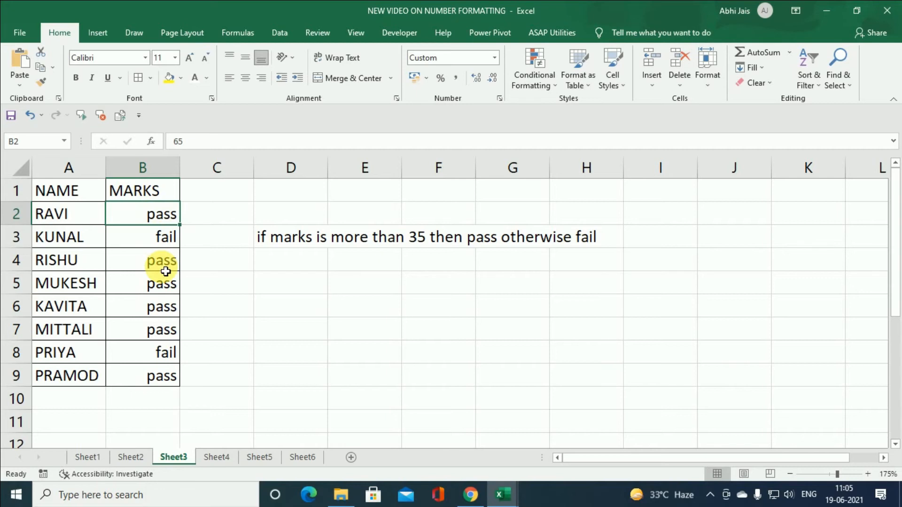
{"action": "type", "text": "25"}
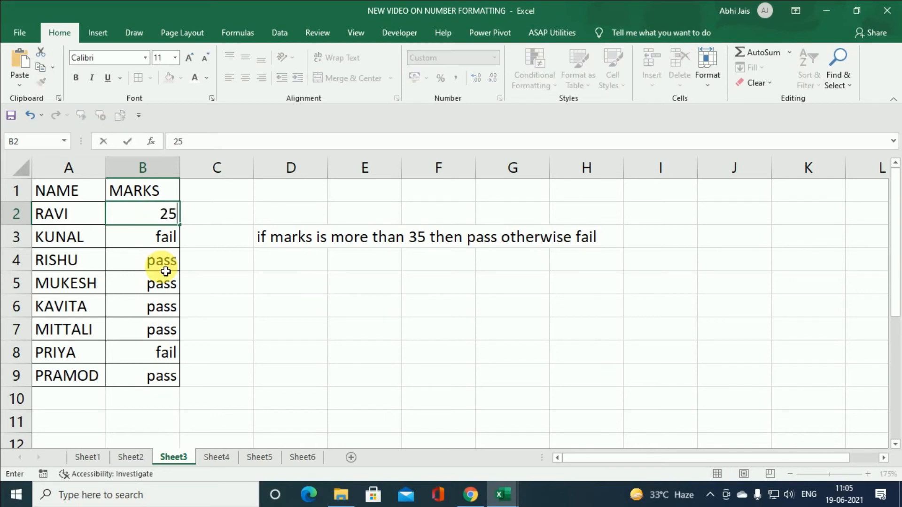
{"action": "key", "text": "Return"}
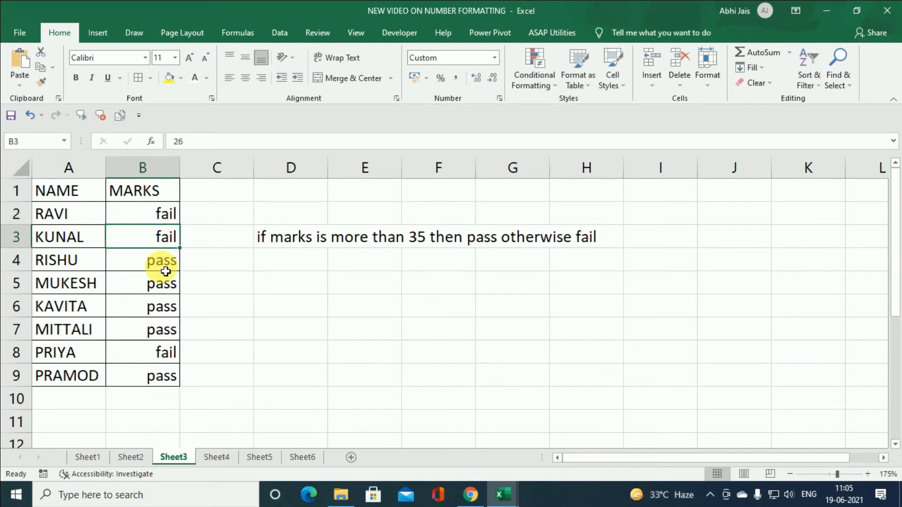
{"action": "left_click", "coordinate": [165, 271]}
{"action": "type", "text": "96"}
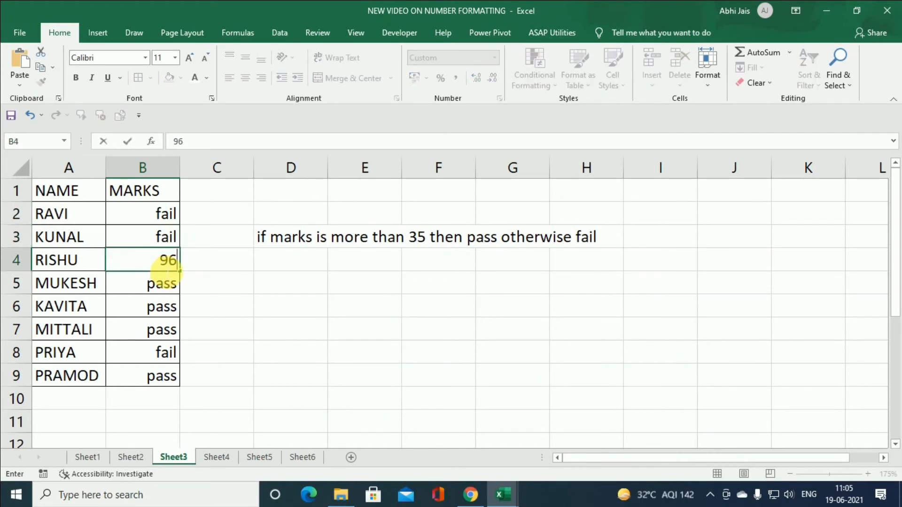
{"action": "key", "text": "Return"}
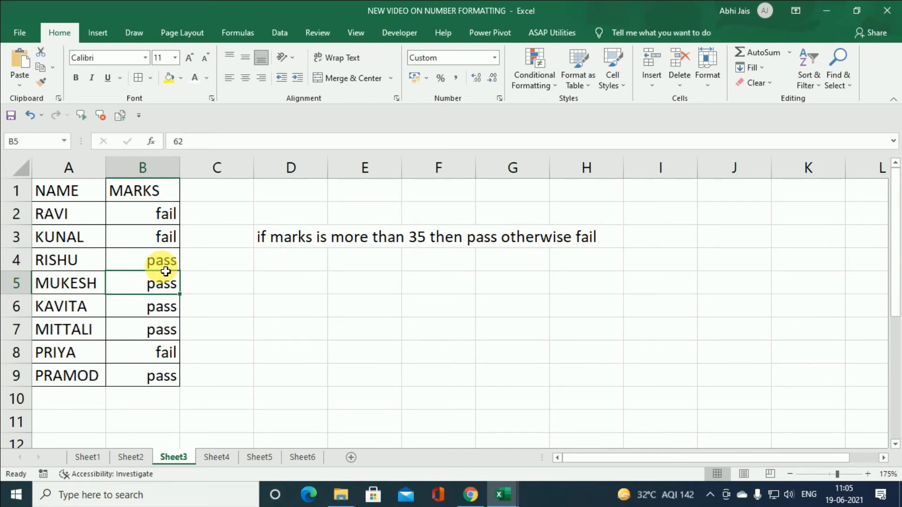
Switch to Sheet4 and select the DATE values in A2:A13
{"action": "left_click", "coordinate": [218, 458]}
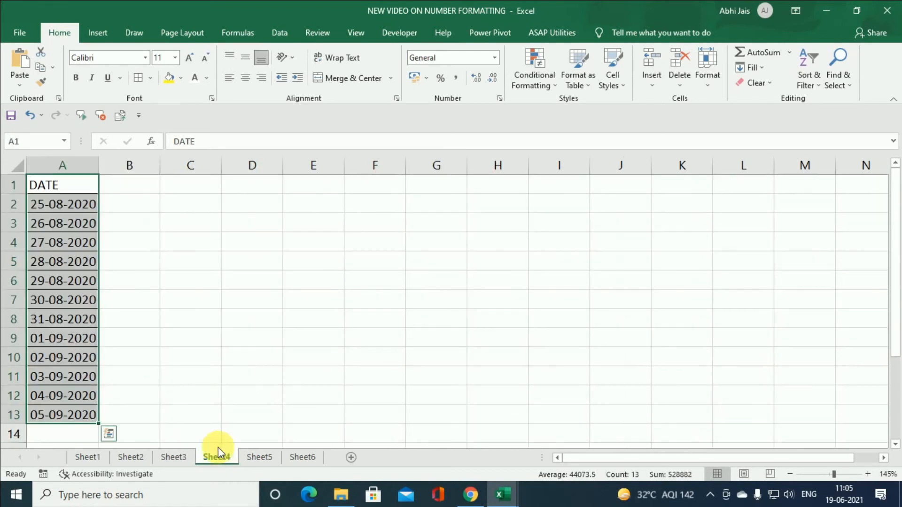
{"action": "left_click", "coordinate": [220, 319]}
{"action": "left_click_drag", "start_coordinate": [60, 204], "coordinate": [56, 415]}
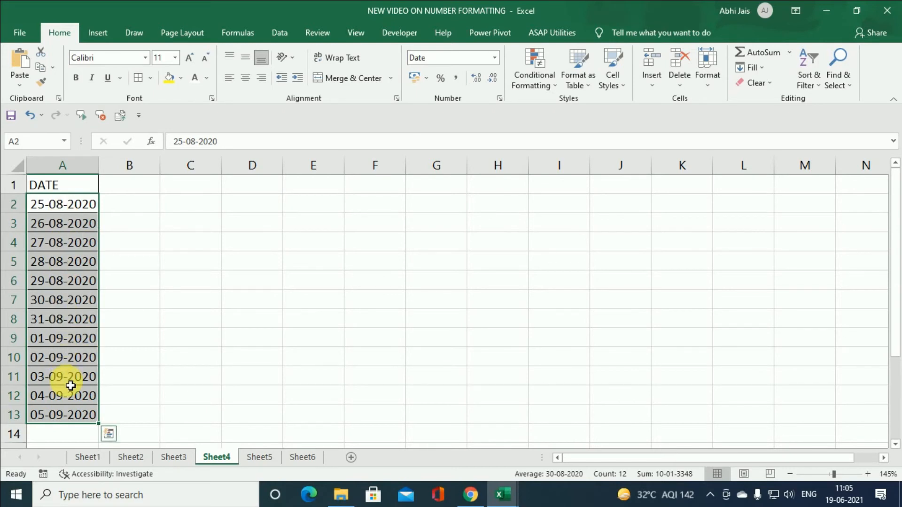
Apply the custom number format mmmm to the selected dates to show full month names
{"action": "left_click", "coordinate": [496, 58]}
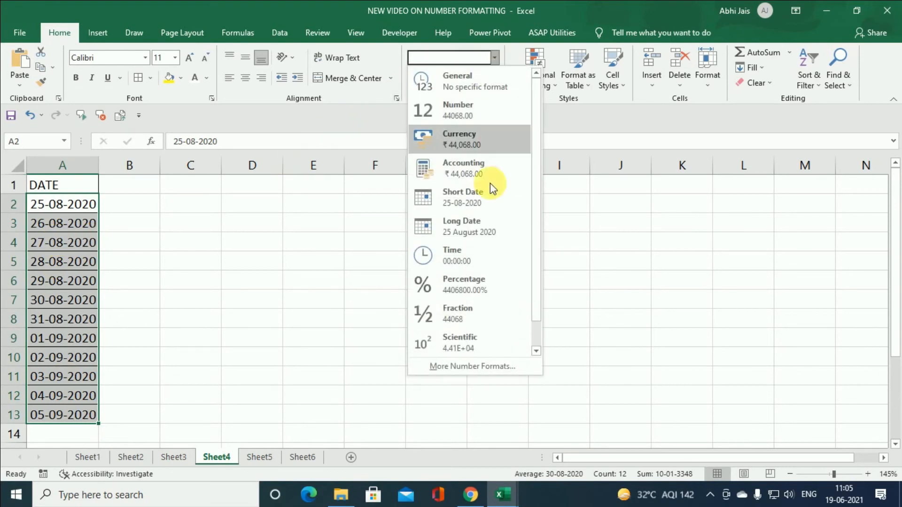
{"action": "left_click", "coordinate": [473, 366]}
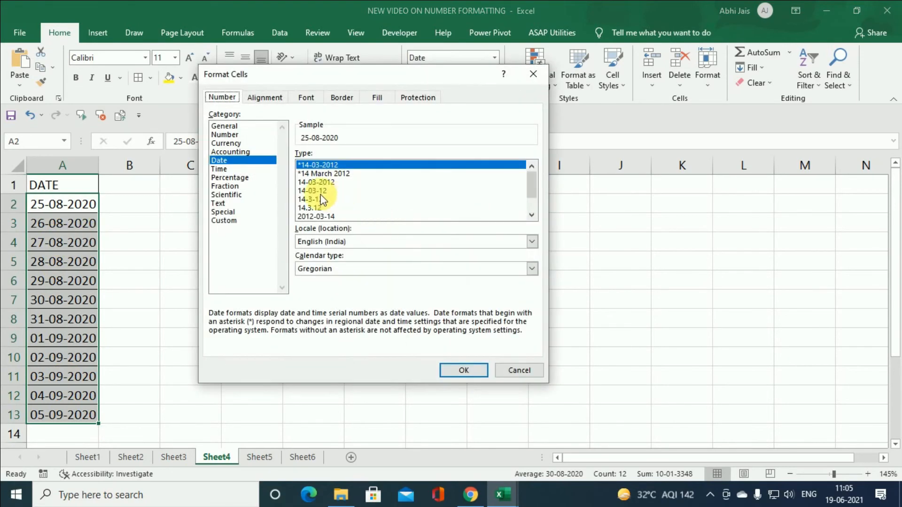
{"action": "left_click", "coordinate": [235, 221]}
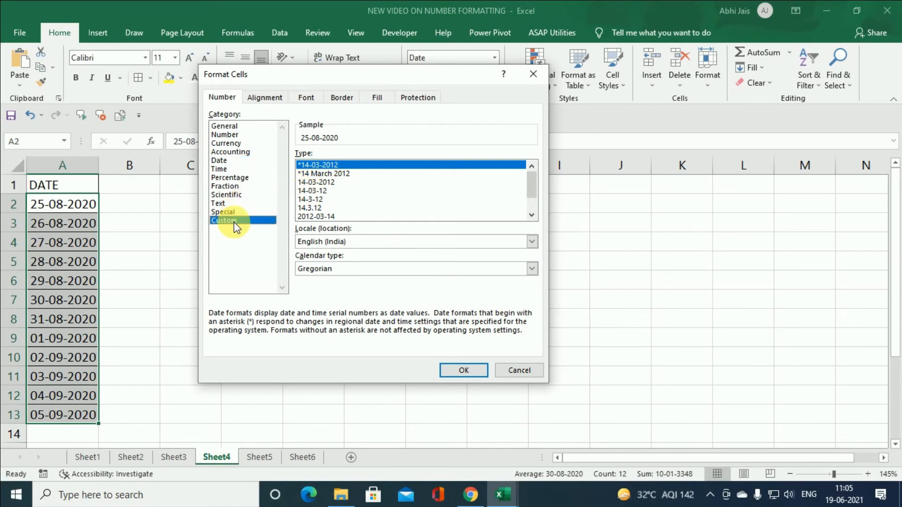
{"action": "left_click", "coordinate": [361, 167]}
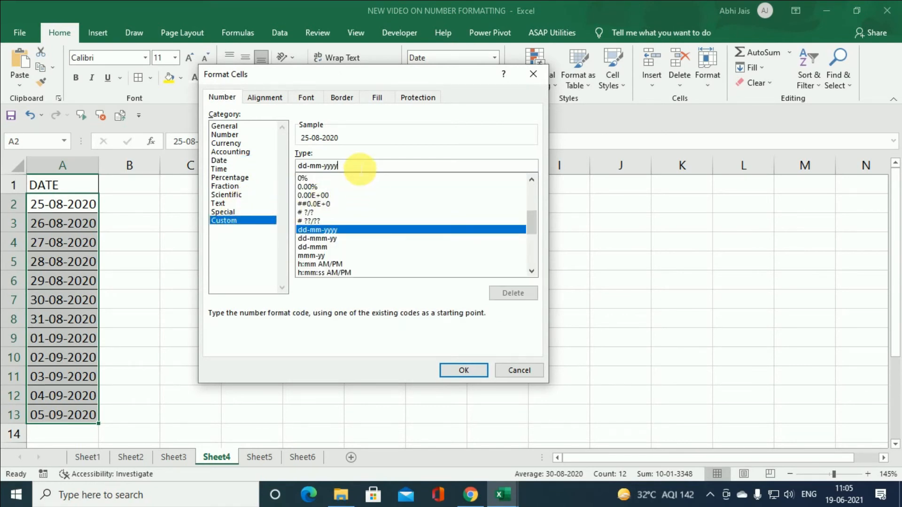
{"action": "key", "text": "BackSpace"}
{"action": "key", "text": "BackSpace"}
{"action": "key", "text": "BackSpace"}
{"action": "key", "text": "BackSpace"}
{"action": "key", "text": "BackSpace"}
{"action": "key", "text": "BackSpace"}
{"action": "key", "text": "BackSpace"}
{"action": "key", "text": "BackSpace"}
{"action": "key", "text": "BackSpace"}
{"action": "key", "text": "BackSpace"}
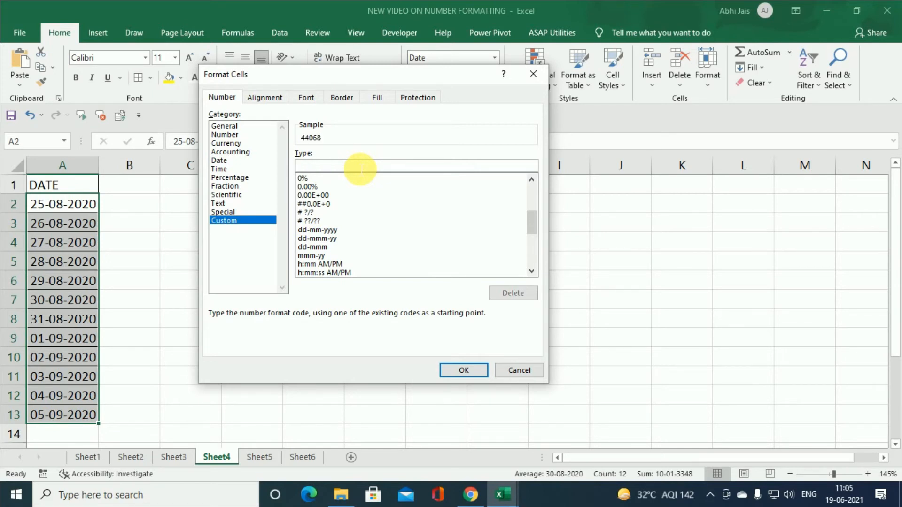
{"action": "type", "text": "mmmm"}
{"action": "key", "text": "Return"}
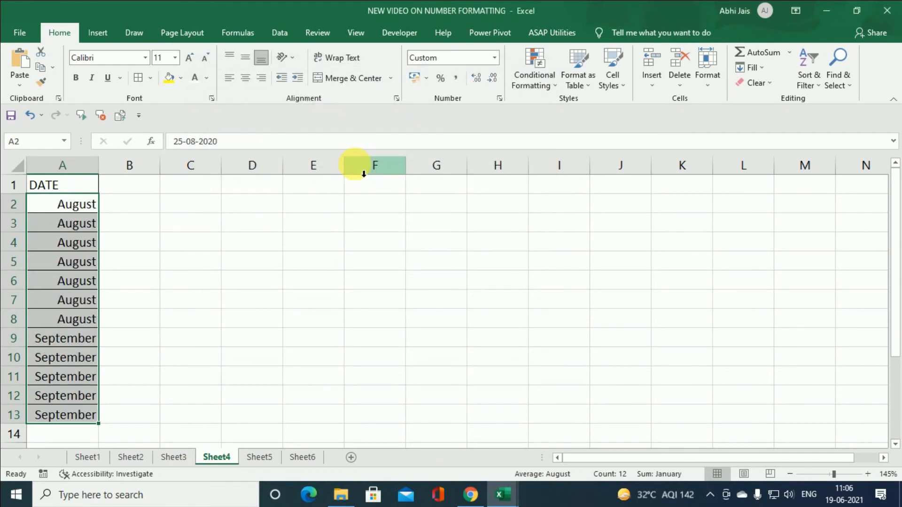
Reselect the dates in A2:A13 and open their detailed number format settings
{"action": "left_click", "coordinate": [93, 246]}
{"action": "left_click_drag", "start_coordinate": [80, 203], "coordinate": [85, 417]}
{"action": "left_click", "coordinate": [494, 57]}
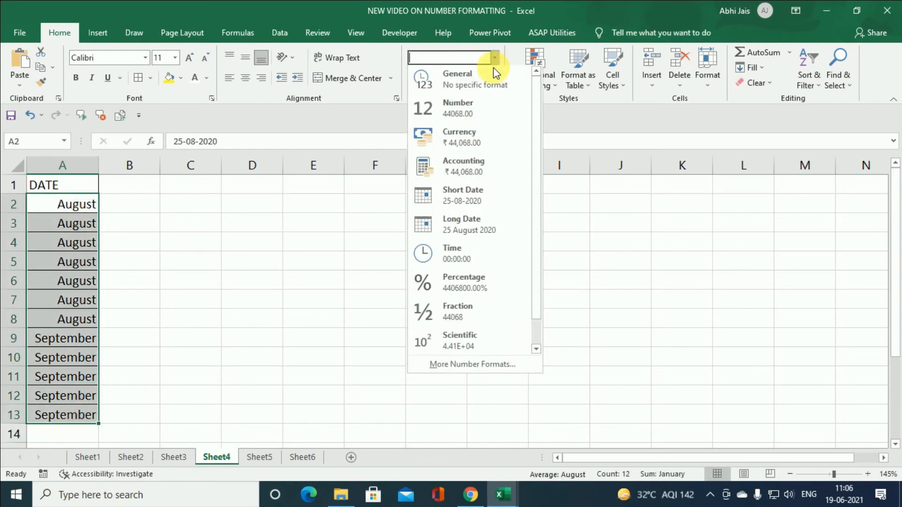
{"action": "left_click", "coordinate": [467, 364]}
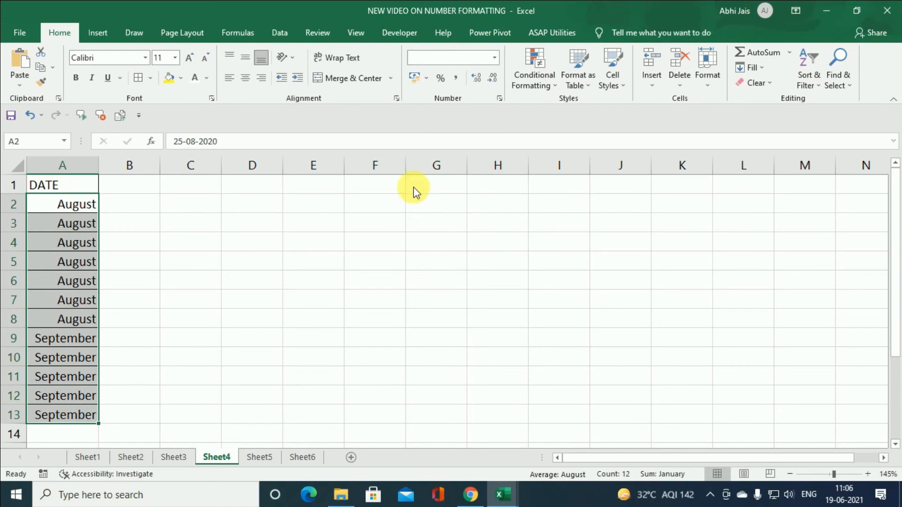
Try the custom format code mmm-yyy for the selected dates to preview abbreviated month and year
{"action": "left_click", "coordinate": [331, 166]}
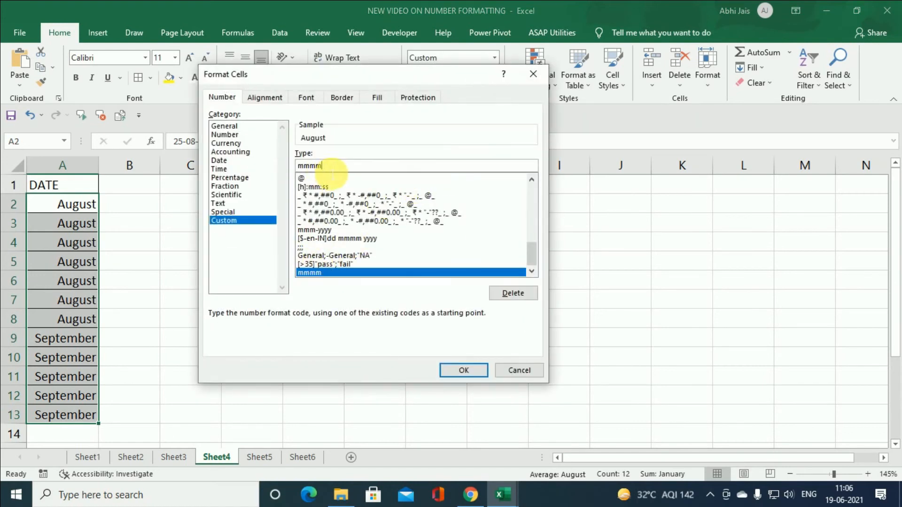
{"action": "key", "text": "BackSpace"}
{"action": "key", "text": "BackSpace"}
{"action": "key", "text": "BackSpace"}
{"action": "key", "text": "BackSpace"}
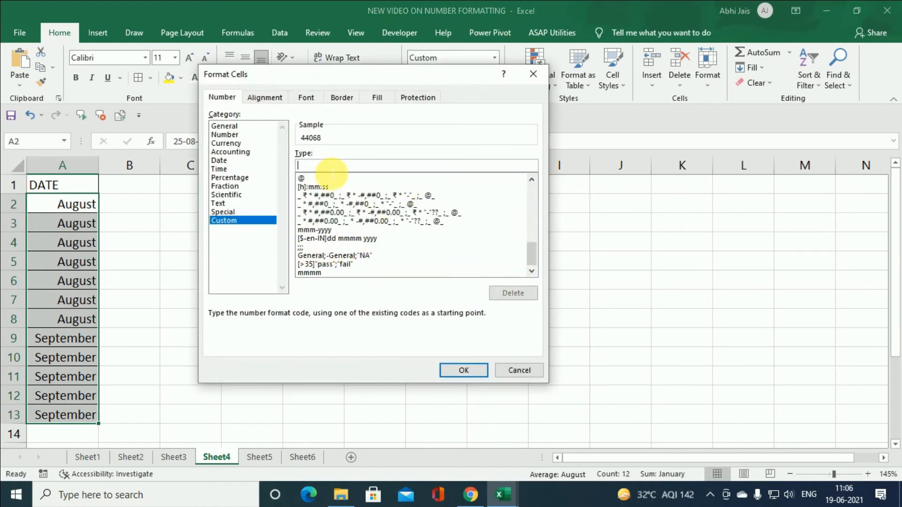
{"action": "type", "text": "mmm-yyy"}
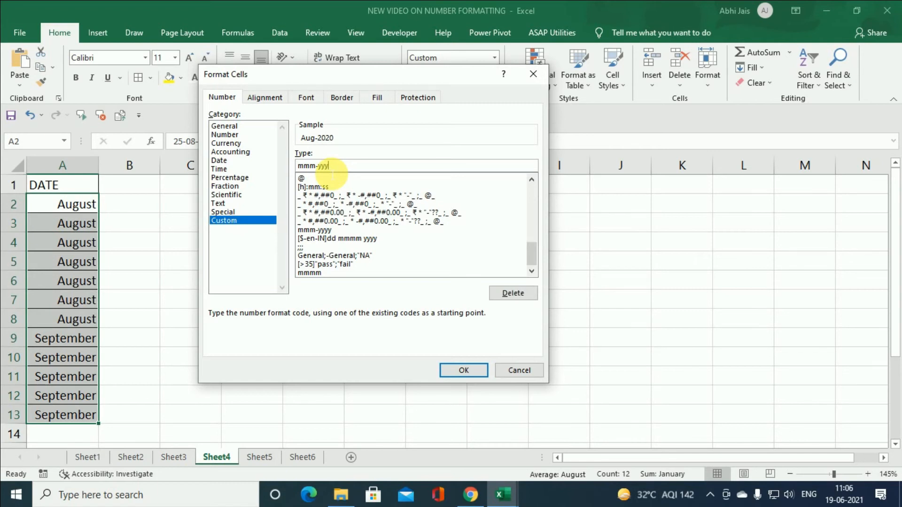
Apply the custom number format dddd to the dates in A2:A13 to show full weekday names
{"action": "key", "text": "BackSpace"}
{"action": "key", "text": "BackSpace"}
{"action": "key", "text": "BackSpace"}
{"action": "key", "text": "BackSpace"}
{"action": "key", "text": "BackSpace"}
{"action": "key", "text": "BackSpace"}
{"action": "key", "text": "BackSpace"}
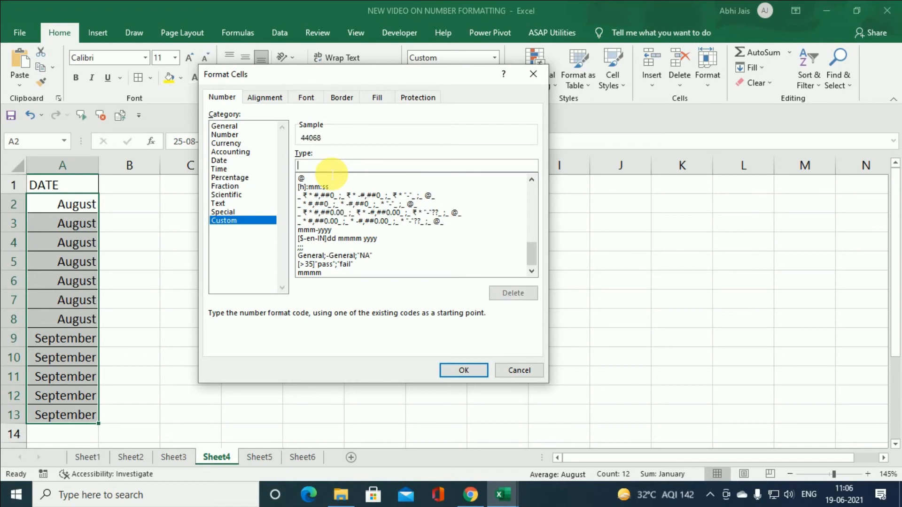
{"action": "type", "text": "dddd"}
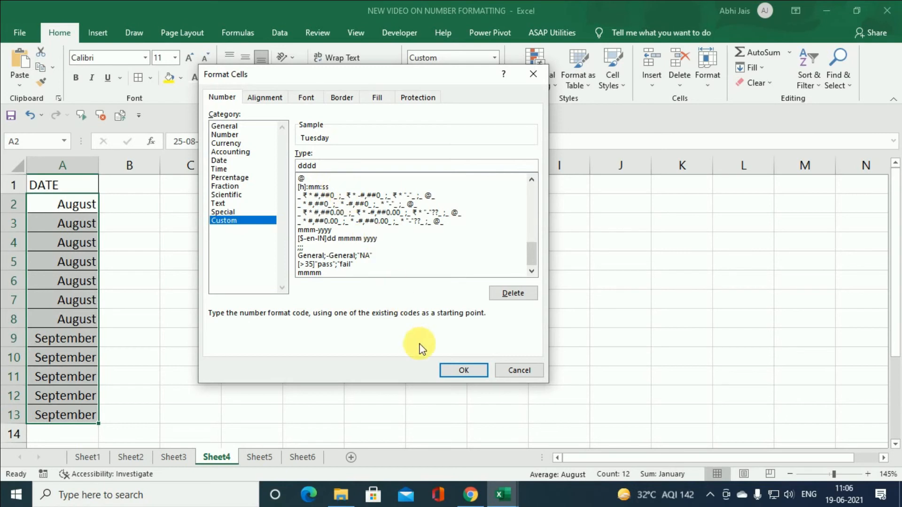
{"action": "left_click", "coordinate": [452, 370]}
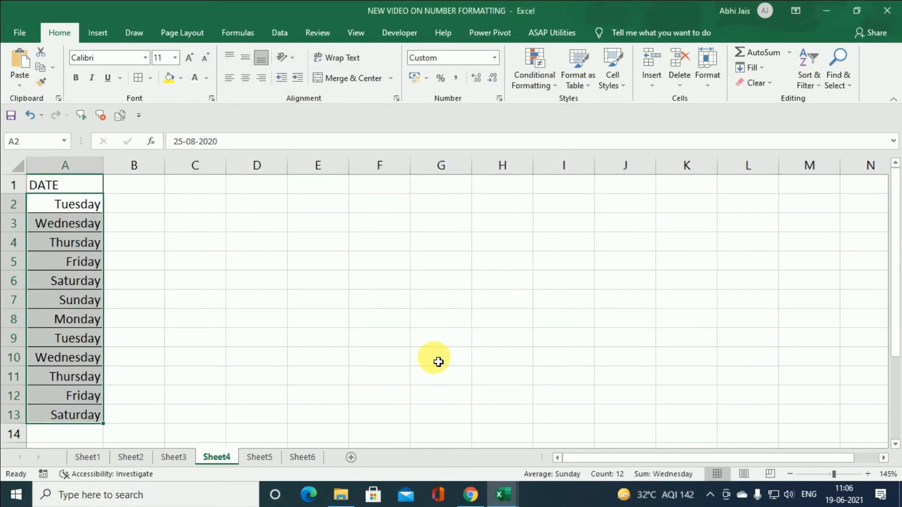
Switch to Sheet5, which holds the NAME and MARKING table
{"action": "left_click", "coordinate": [98, 306]}
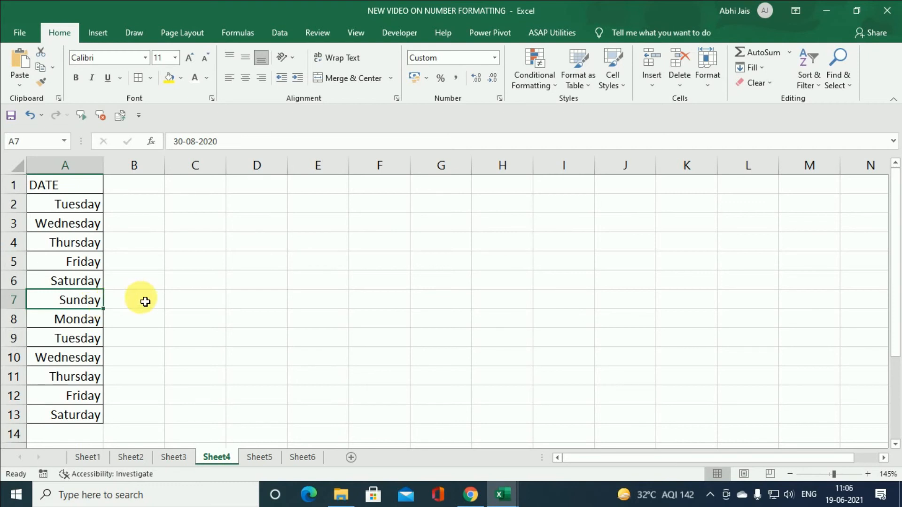
{"action": "left_click", "coordinate": [262, 456]}
{"action": "scroll", "coordinate": [274, 312], "scroll_direction": "up", "scroll_amount": 2}
{"action": "left_click", "coordinate": [275, 314]}
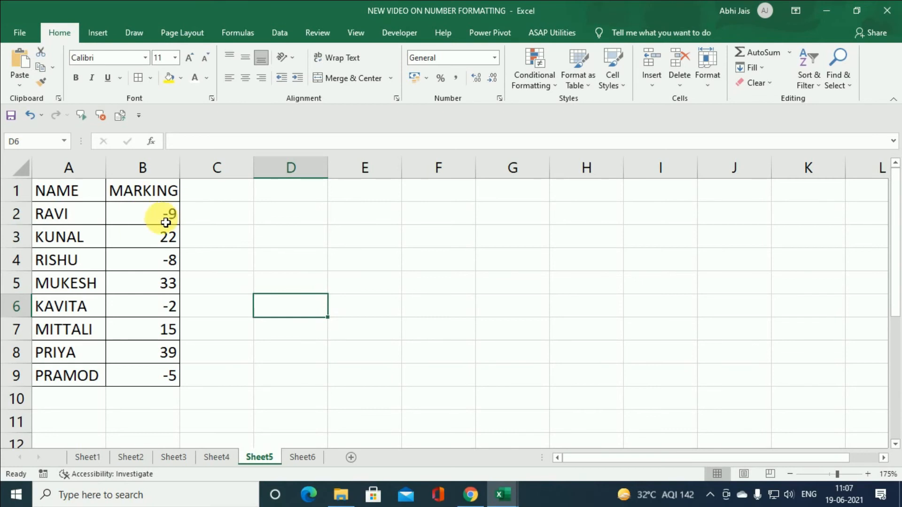
Apply the custom number format General;[red]-General;General;General to the marks in B2:B9 to show negative values in red
{"action": "left_click_drag", "start_coordinate": [157, 220], "coordinate": [155, 380]}
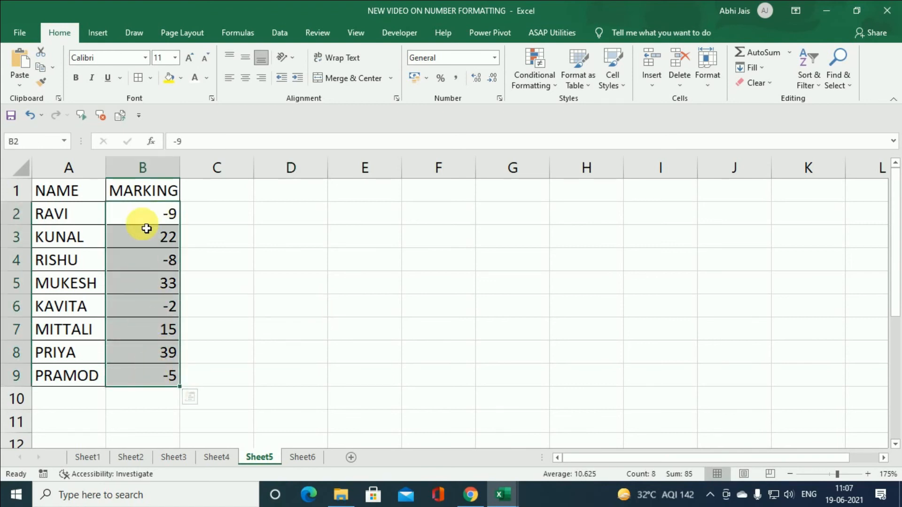
{"action": "left_click", "coordinate": [494, 58]}
{"action": "left_click", "coordinate": [501, 366]}
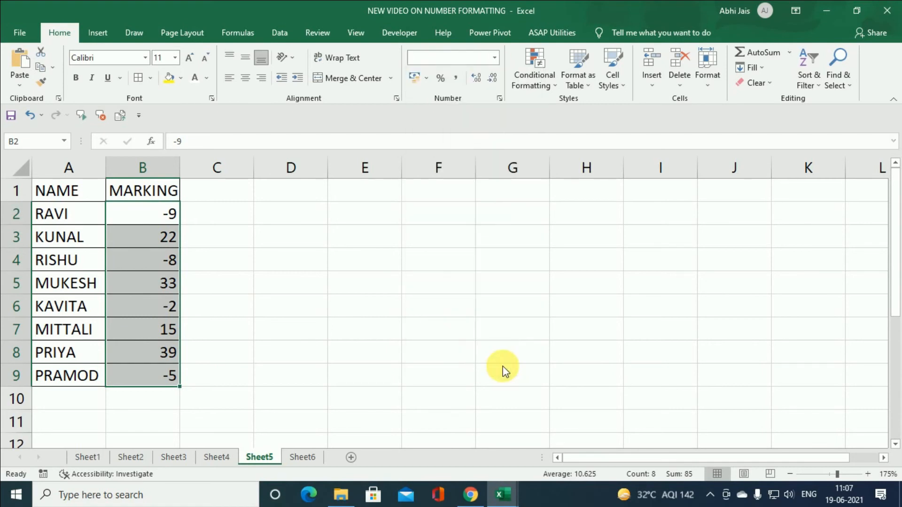
{"action": "left_click", "coordinate": [224, 221]}
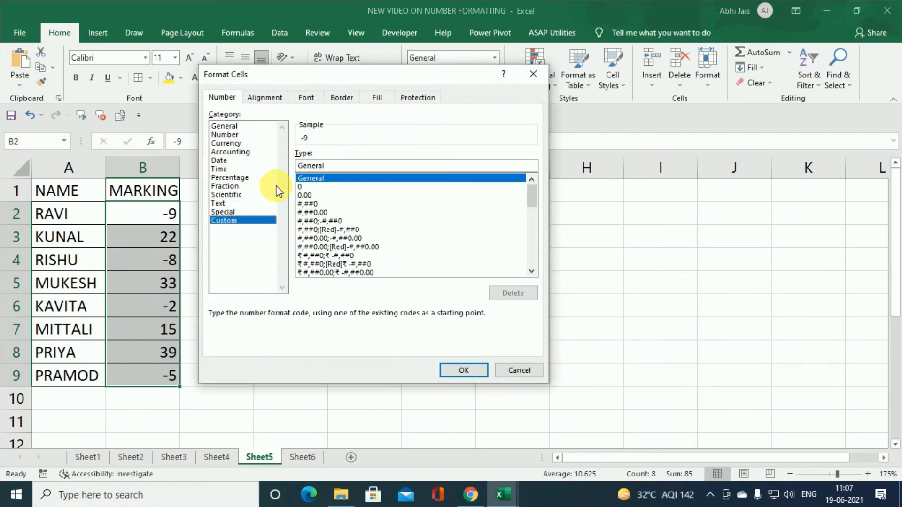
{"action": "left_click", "coordinate": [358, 171]}
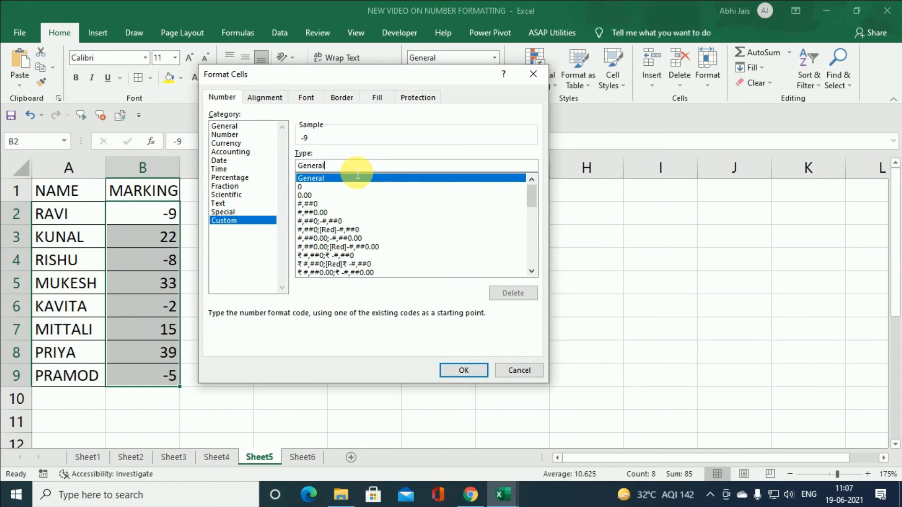
{"action": "type", "text": ";"}
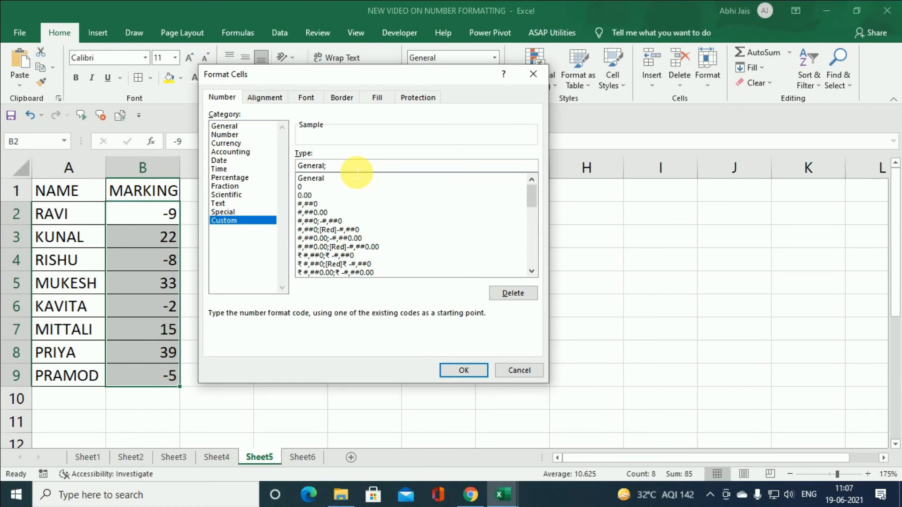
{"action": "type", "text": "["}
{"action": "type", "text": "red]-General;Gene"}
{"action": "key", "text": "BackSpace"}
{"action": "type", "text": "eral"}
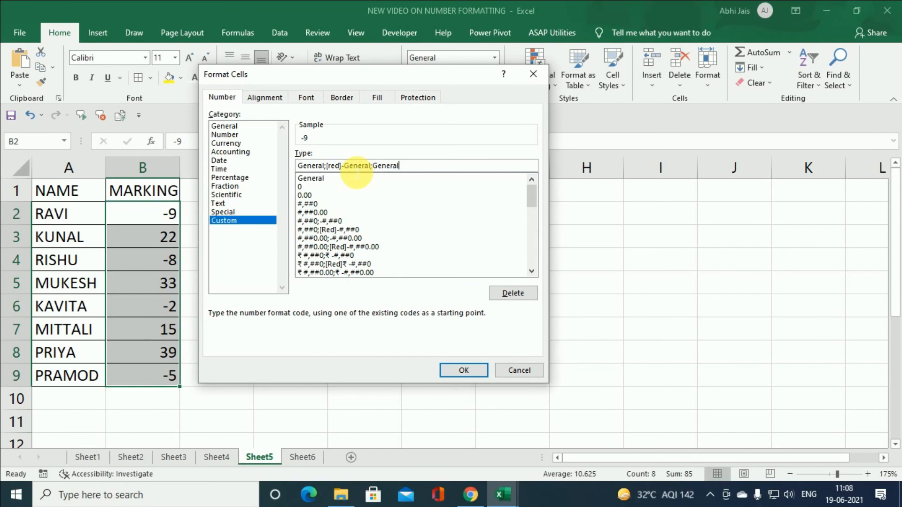
{"action": "type", "text": ";General"}
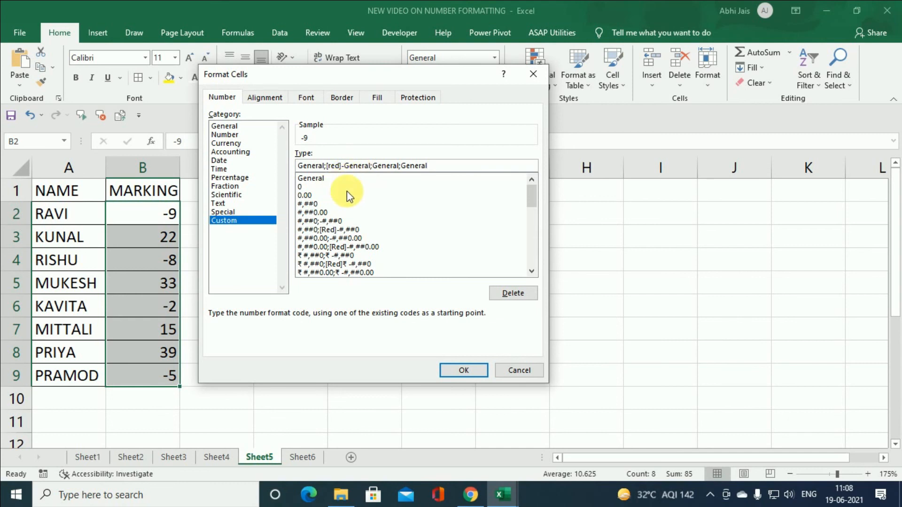
{"action": "left_click", "coordinate": [457, 371]}
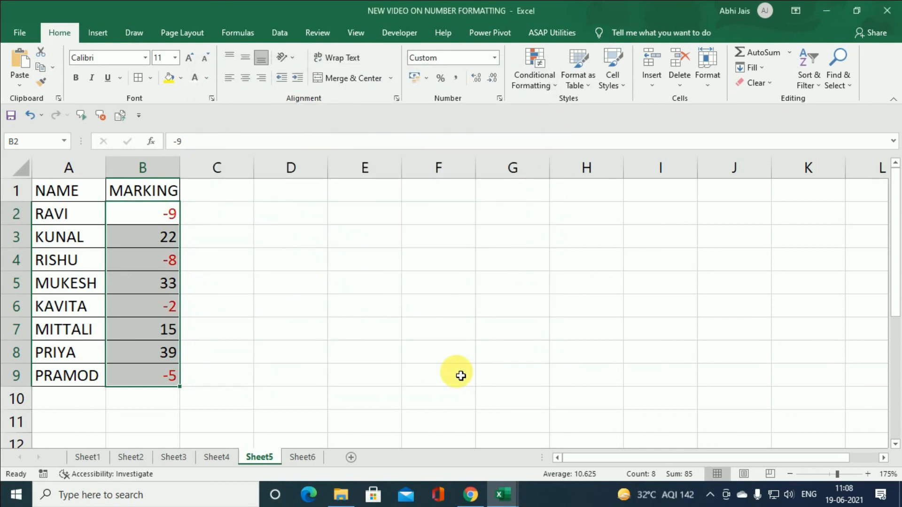
Change the mark in B7 to -25 to test the red formatting of negative values
{"action": "left_click", "coordinate": [166, 330]}
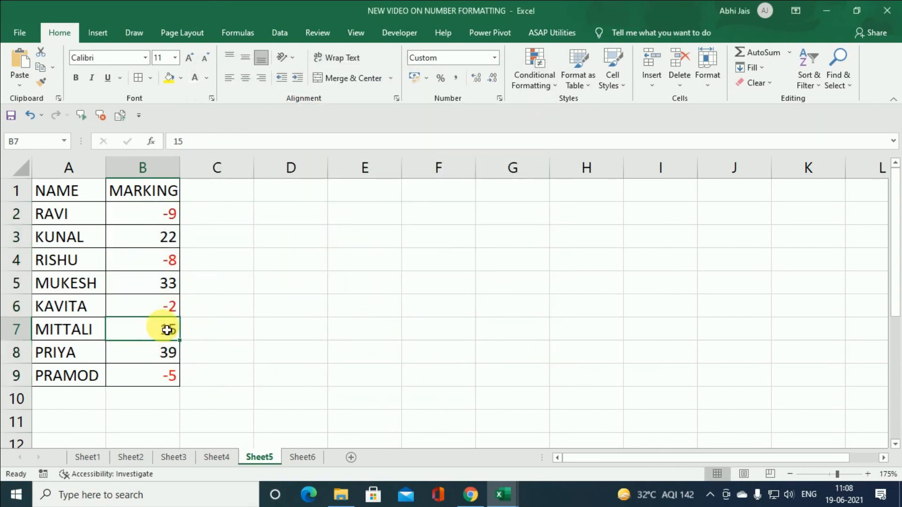
{"action": "type", "text": "-"}
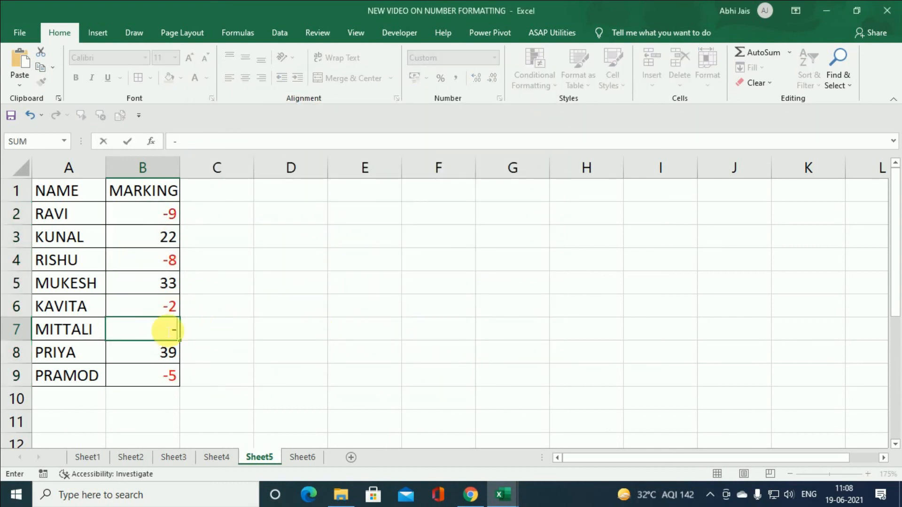
{"action": "type", "text": "25"}
{"action": "key", "text": "Return"}
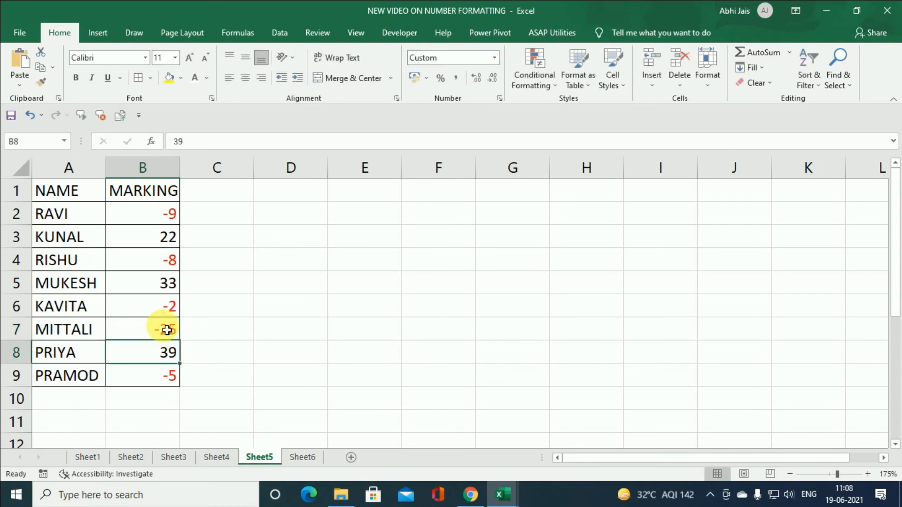
{"action": "left_click", "coordinate": [163, 284]}
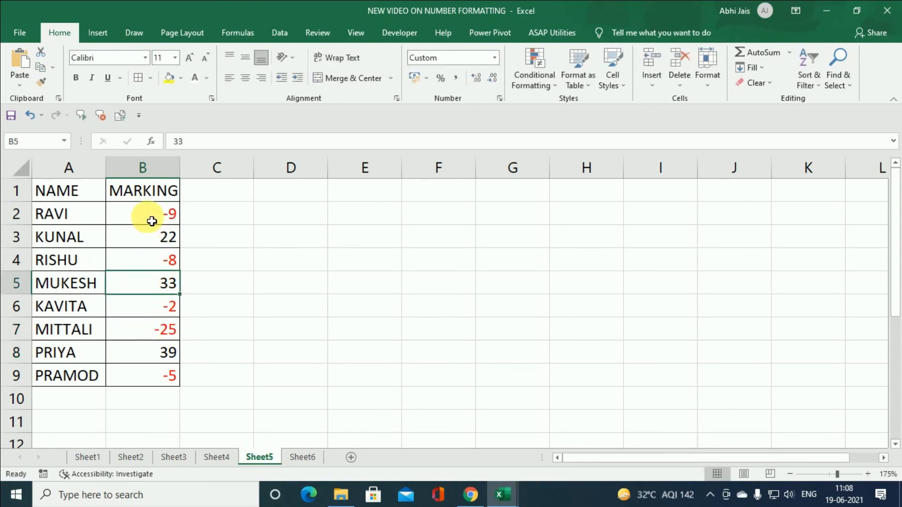
Add [green] before the first section of the custom format for B2:B9, giving [green]General;[Red]-General;General, to show positive marks in green
{"action": "left_click_drag", "start_coordinate": [151, 215], "coordinate": [153, 376]}
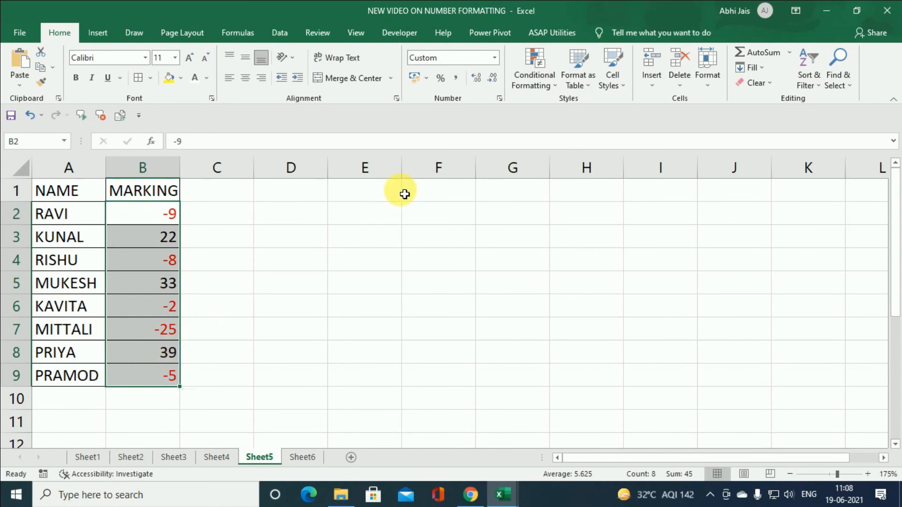
{"action": "left_click", "coordinate": [495, 57]}
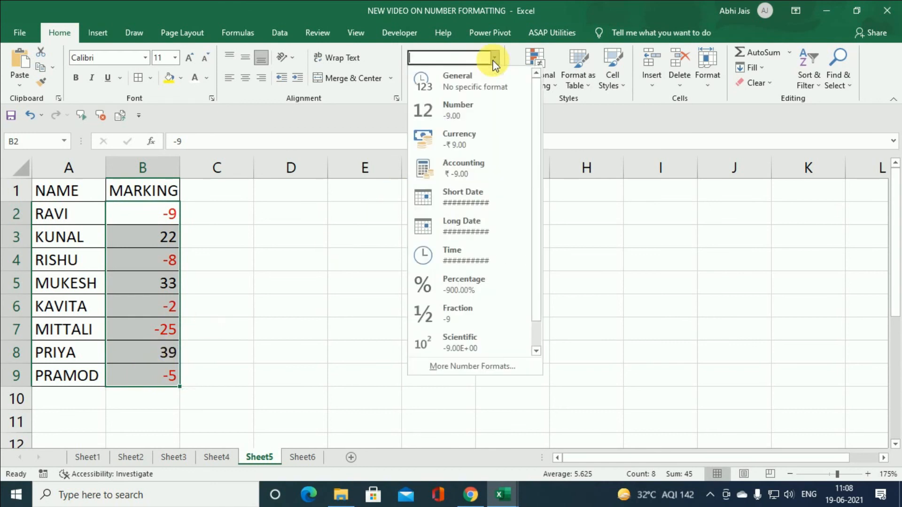
{"action": "left_click", "coordinate": [487, 368]}
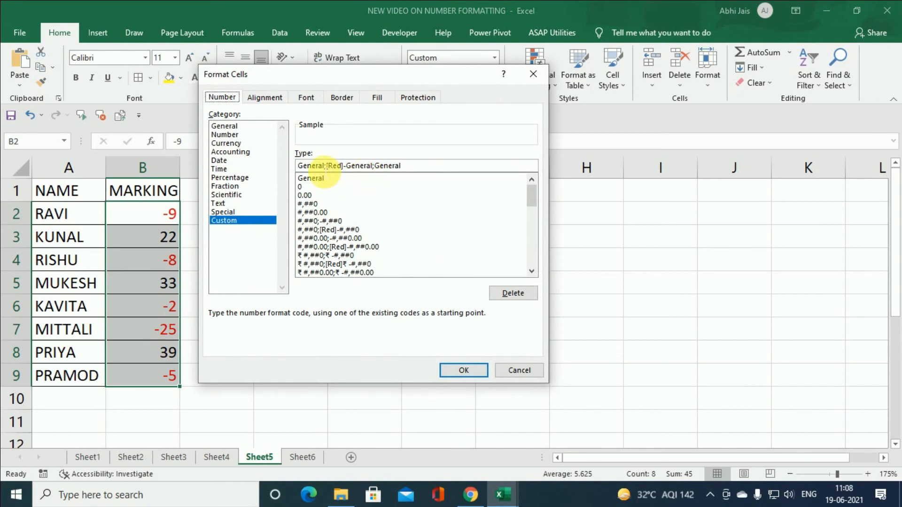
{"action": "left_click", "coordinate": [298, 166]}
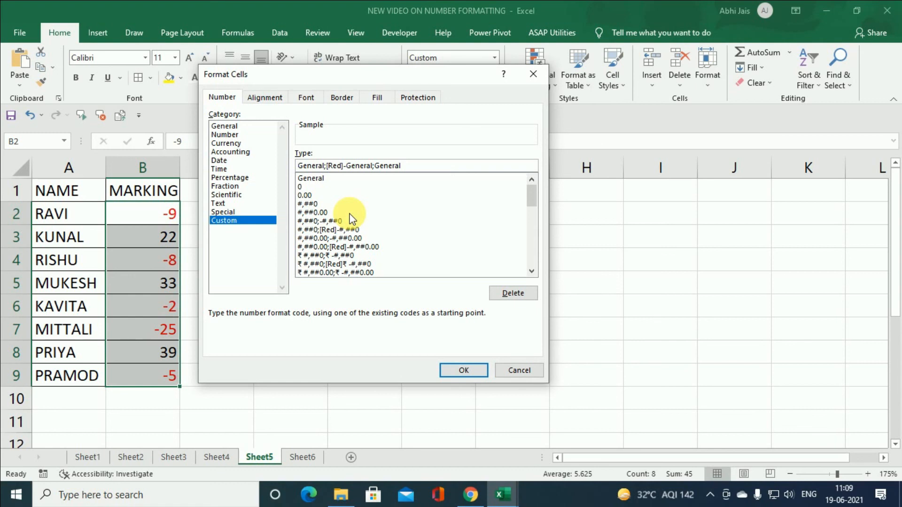
{"action": "type", "text": "["}
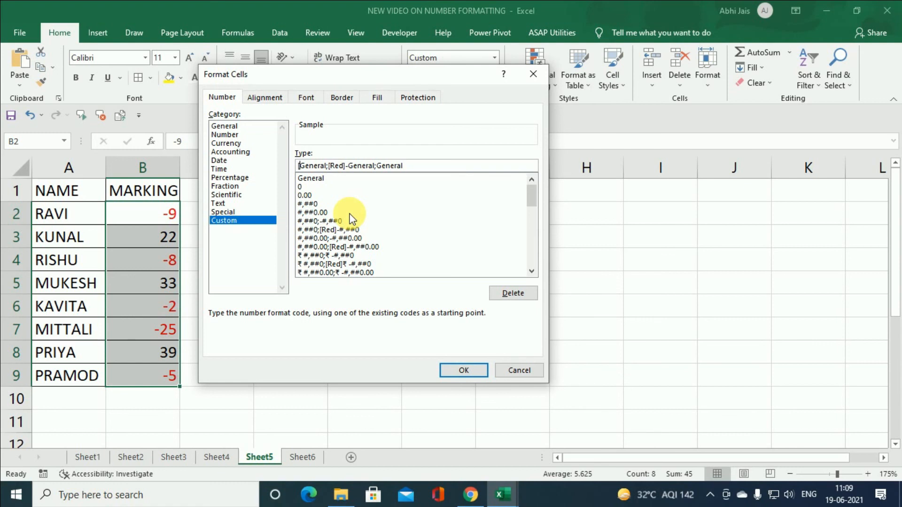
{"action": "type", "text": "green]"}
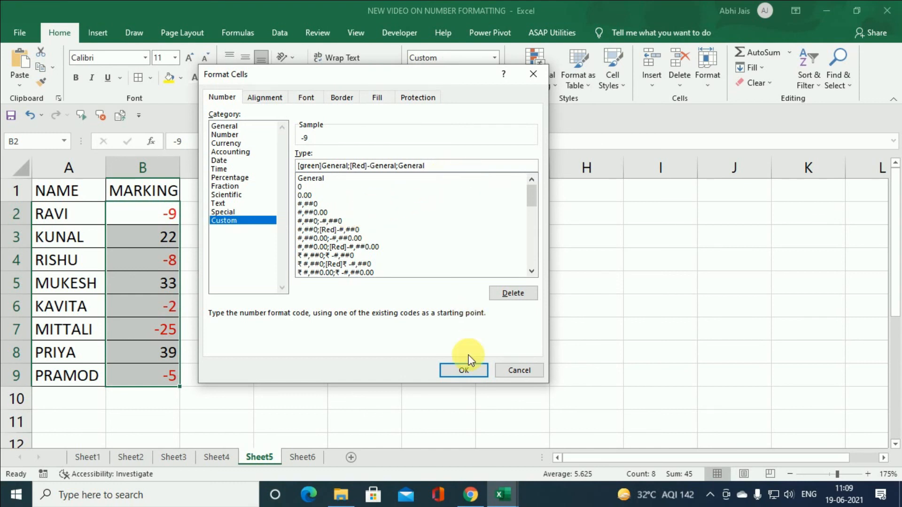
{"action": "left_click", "coordinate": [465, 370]}
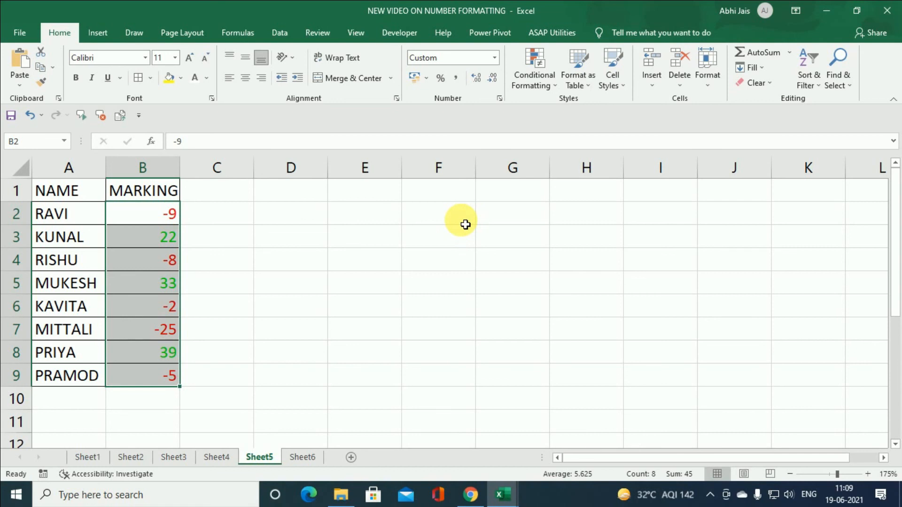
Open the detailed number format settings again for the marks in B2:B9
{"action": "left_click", "coordinate": [495, 61]}
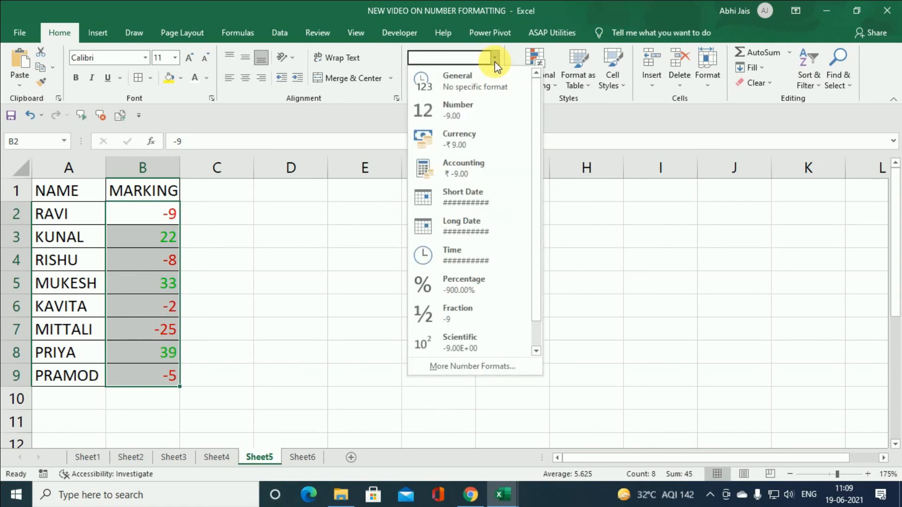
{"action": "left_click", "coordinate": [490, 371]}
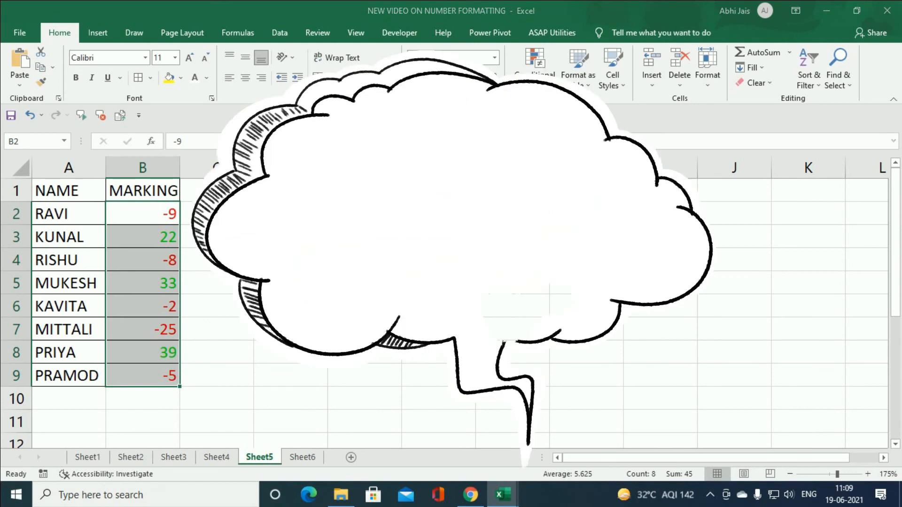